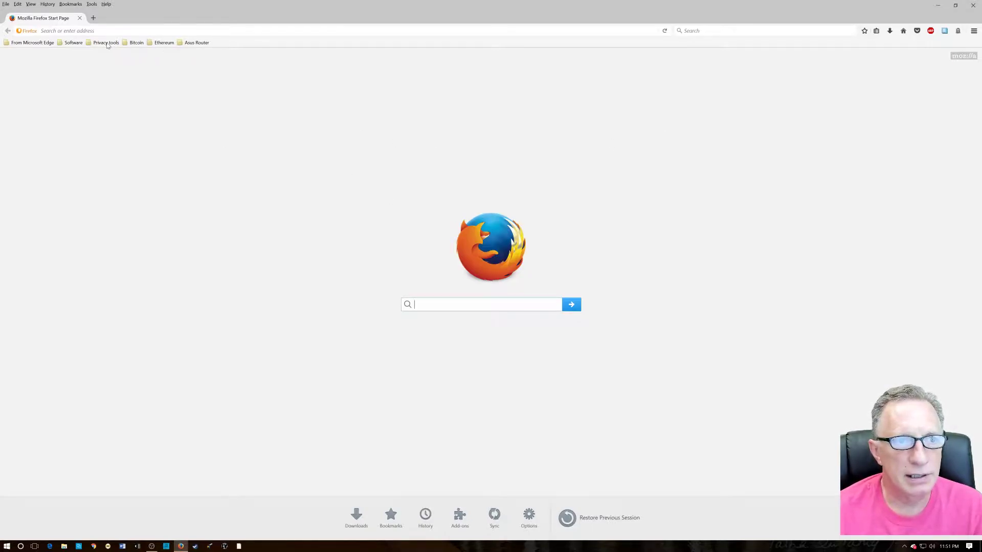
# - Open the bookmarked bitaddress.org site from the Bitcoin bookmarks and review the wallet page down to its footer
pyautogui.click(135, 42)
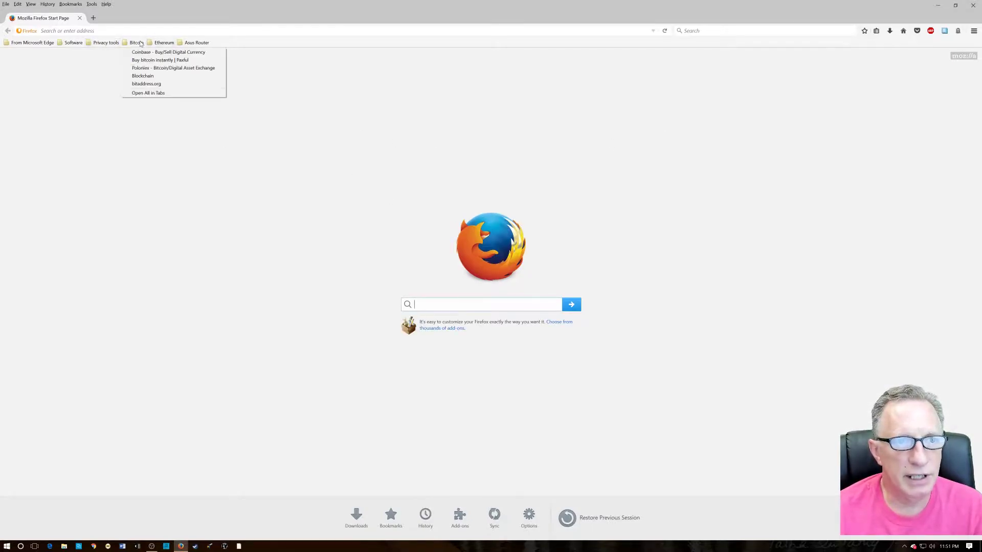
pyautogui.click(155, 85)
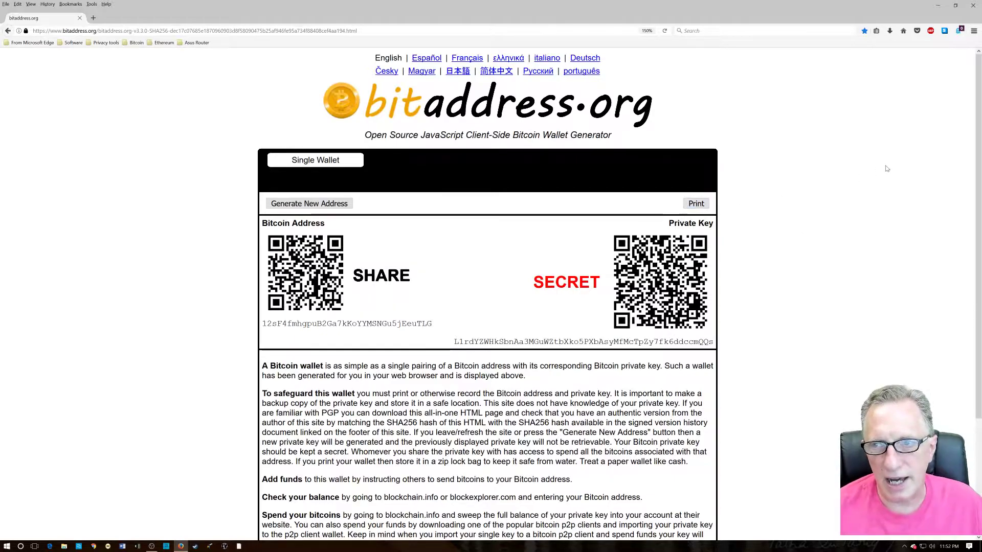
pyautogui.moveTo(976, 124)
pyautogui.mouseDown()
pyautogui.moveTo(979, 263)
pyautogui.moveTo(968, 111)
pyautogui.mouseUp()
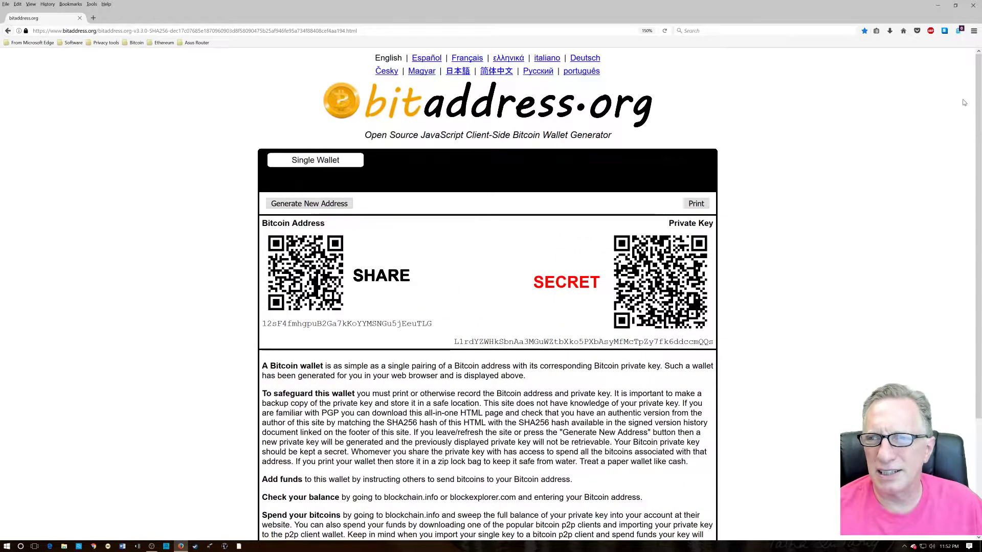
pyautogui.moveTo(978, 128); pyautogui.dragTo(978, 205)
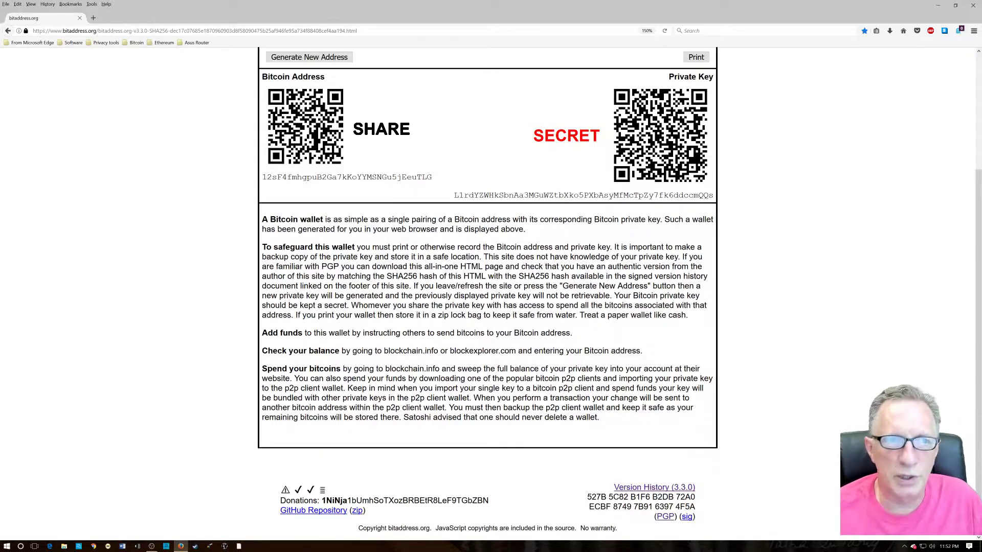
pyautogui.moveTo(977, 215); pyautogui.dragTo(970, 123)
pyautogui.scroll(-3, 854, 351)
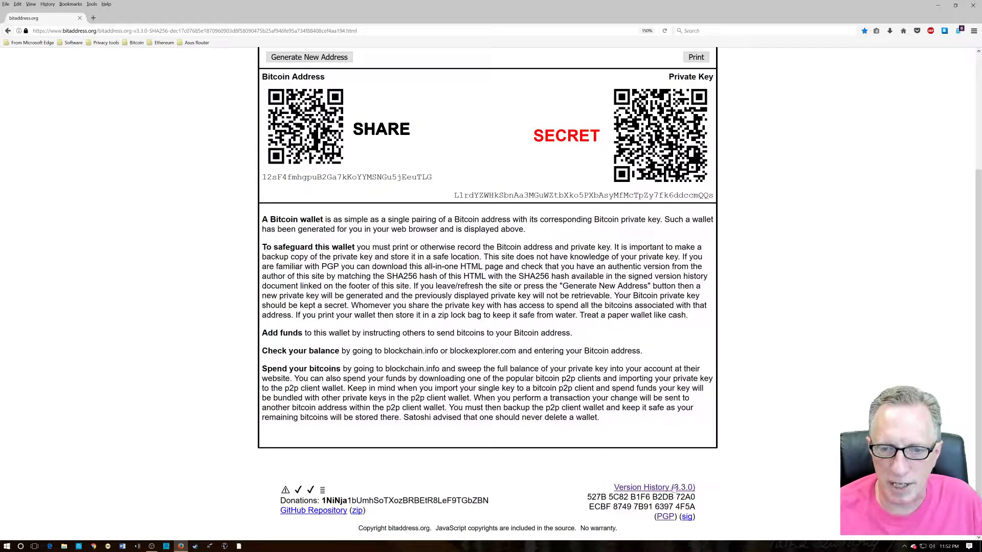
# - Open the footer's PGP link in a new tab and look over the full public key block there
pyautogui.rightClick(663, 518)
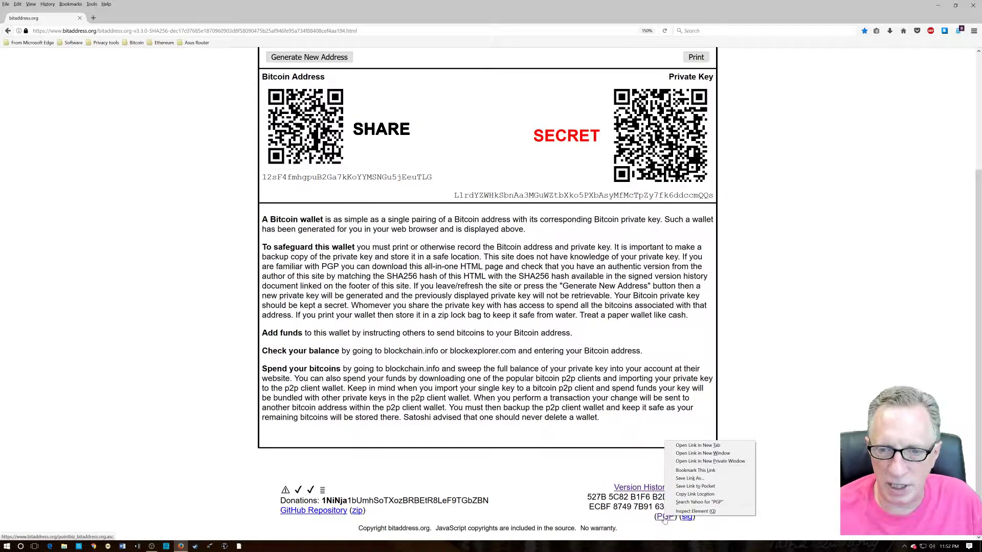
pyautogui.click(716, 446)
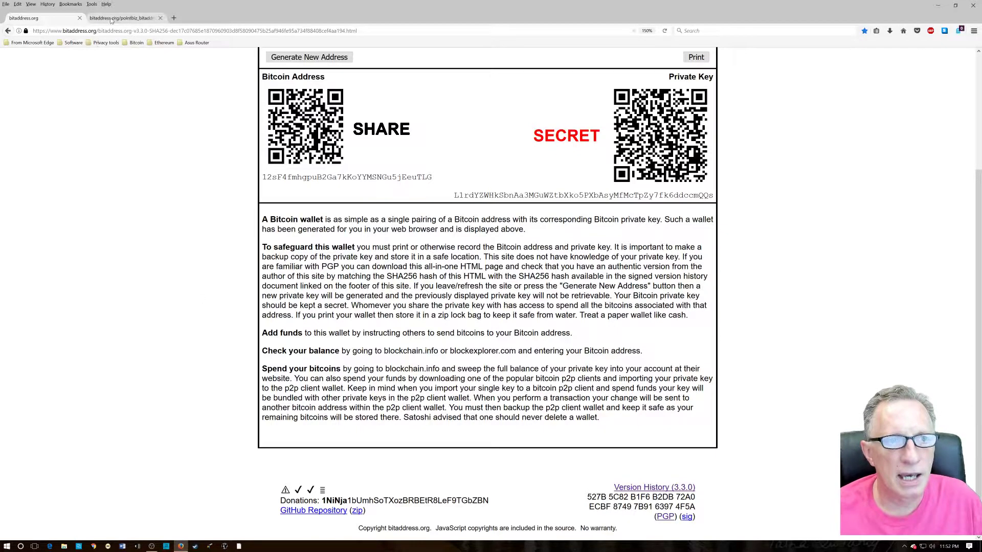
pyautogui.click(119, 19)
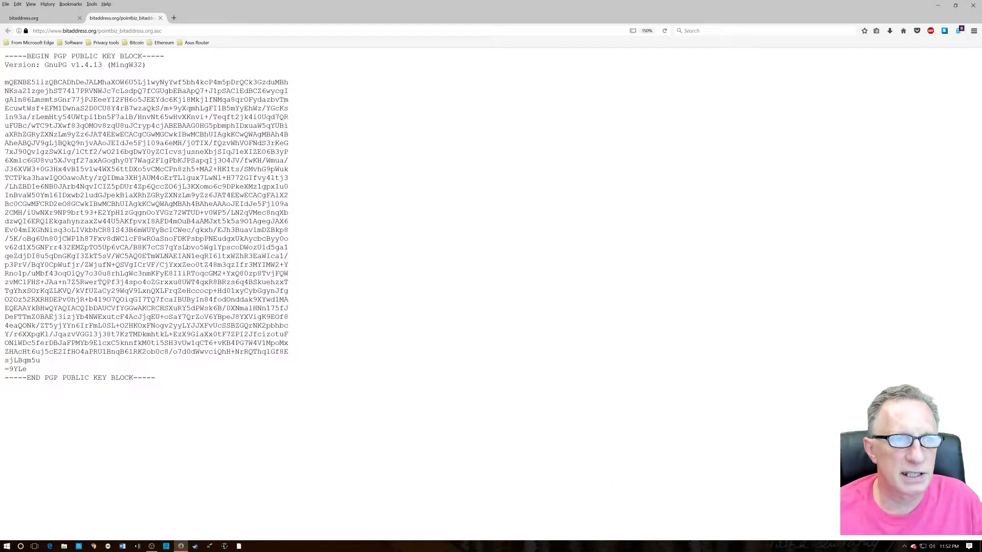
pyautogui.moveTo(5, 54); pyautogui.dragTo(215, 387)
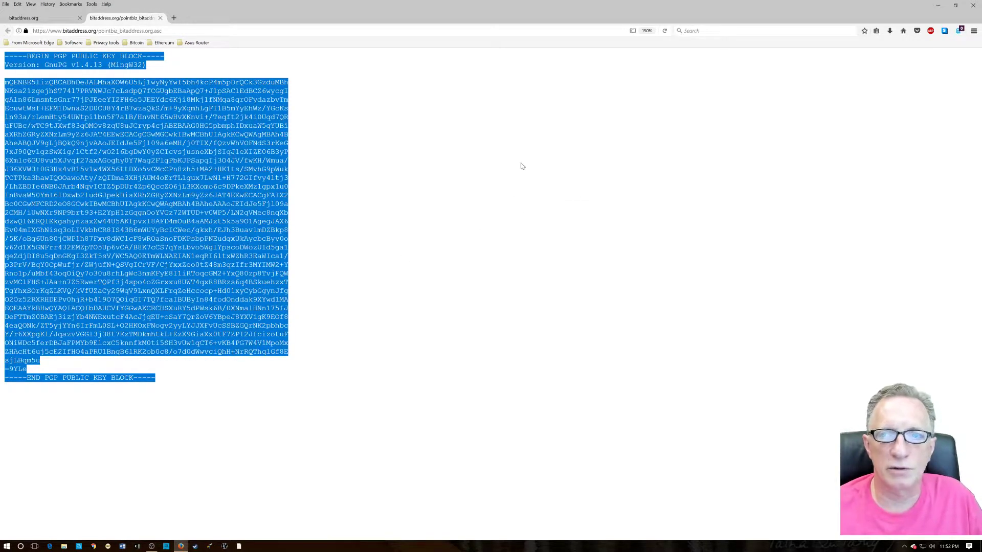
pyautogui.click(604, 194)
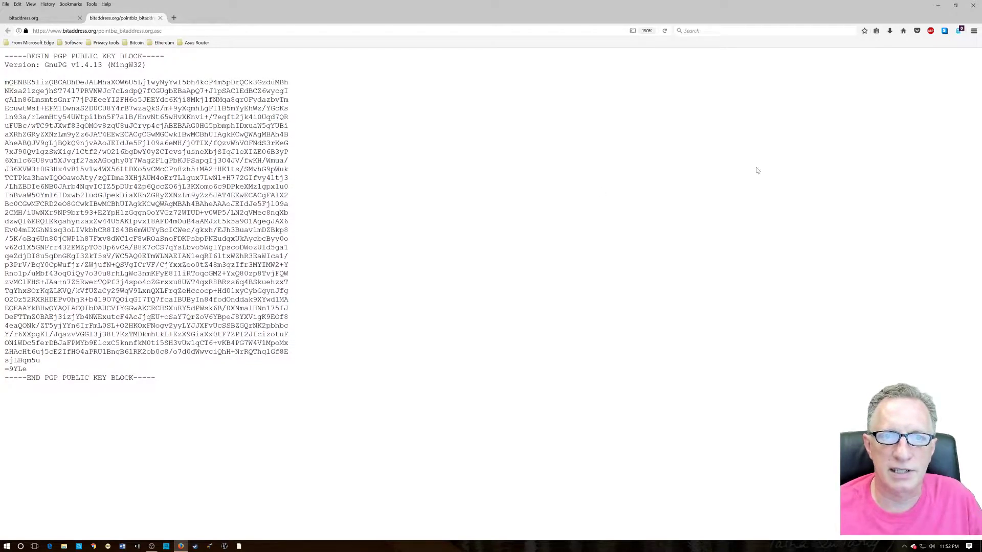
# - Start saving the PGP public key page and choose the Software folder on the 4TB Data Drive (D:) as location
pyautogui.click(974, 31)
pyautogui.click(958, 81)
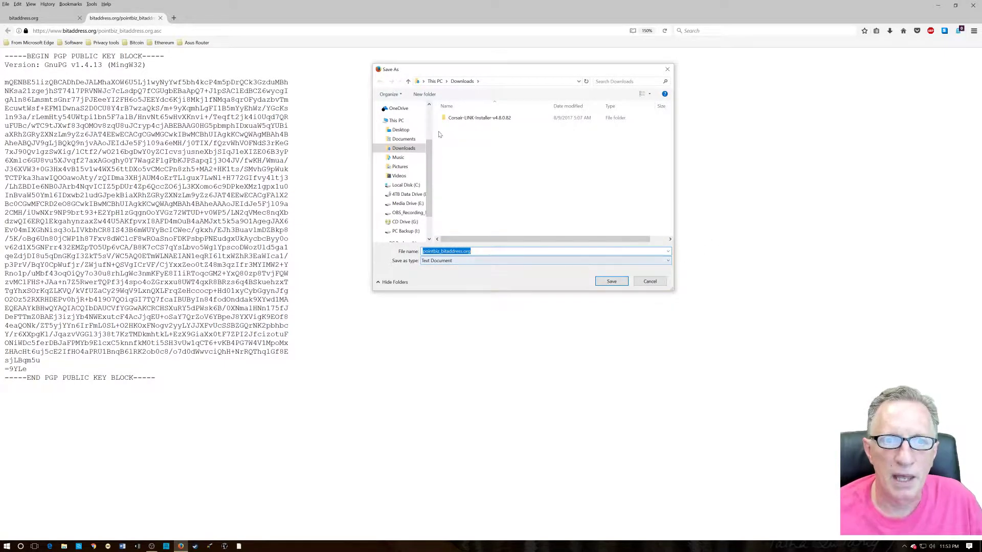
pyautogui.scroll(2, 429, 132)
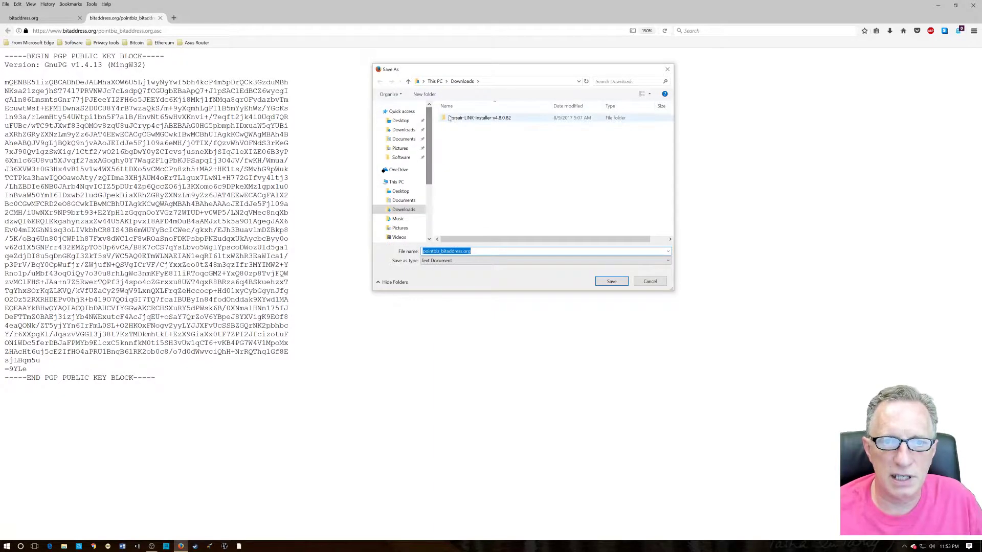
pyautogui.click(402, 159)
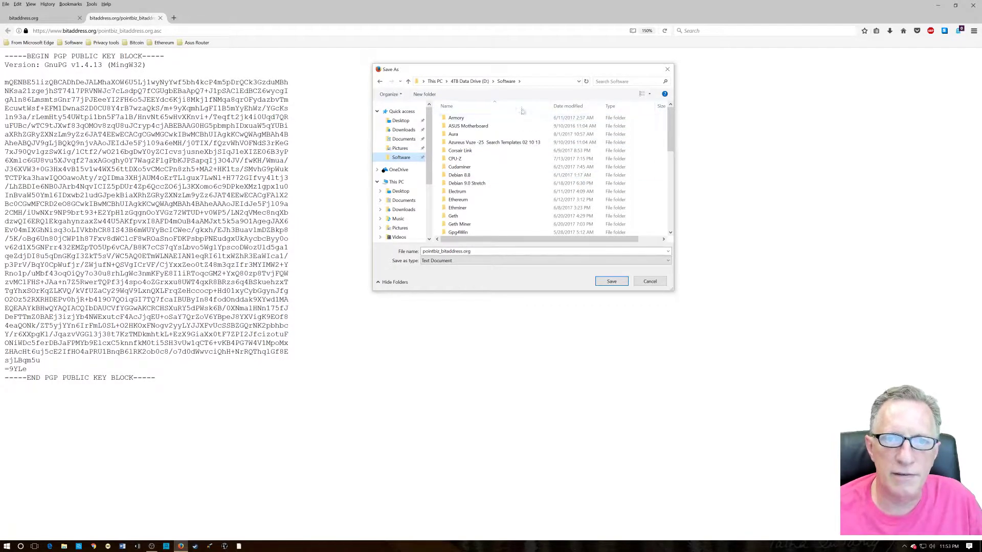
# - Create a folder named bitaddress inside Software and save the key file pointbiz_bitaddress.org in it
pyautogui.click(424, 94)
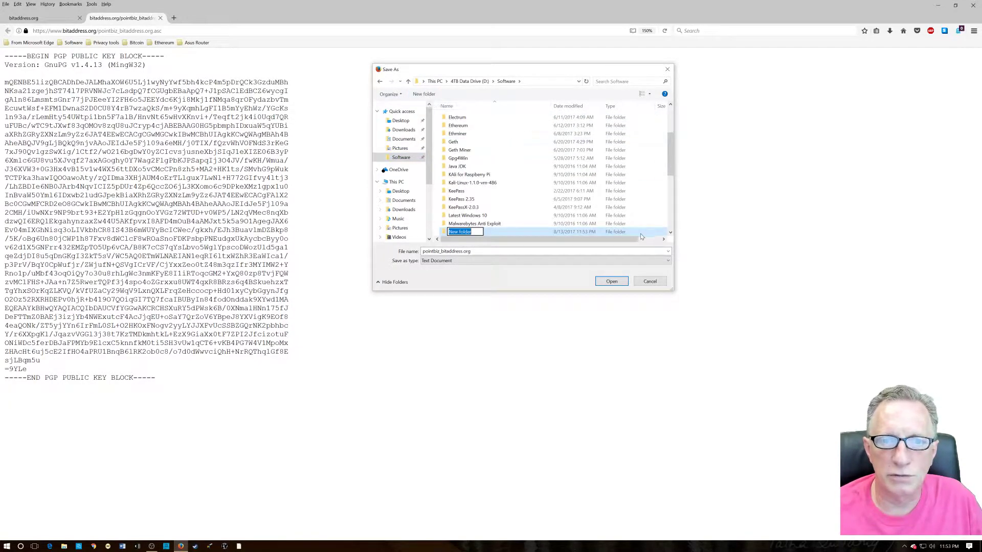
pyautogui.write('bitad')
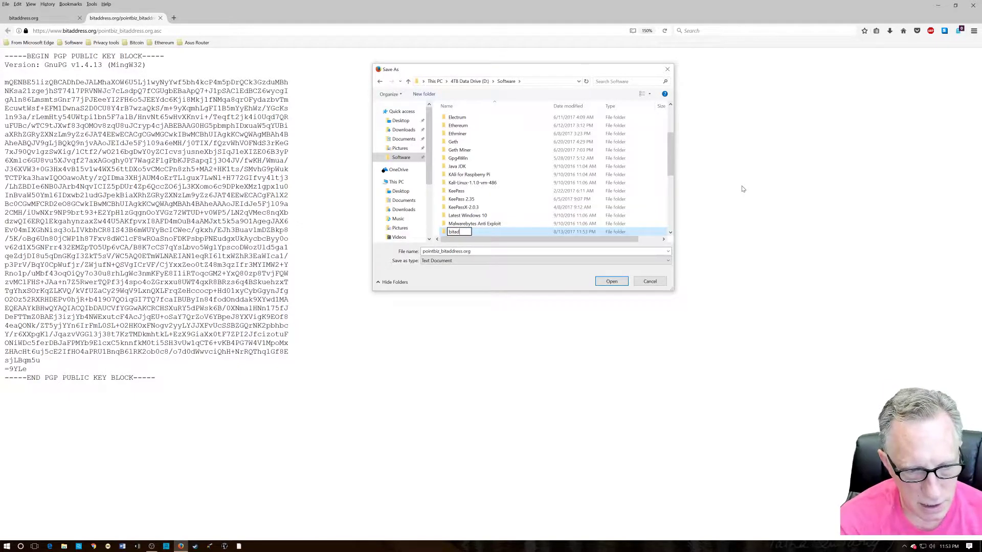
pyautogui.press('BackSpace')
pyautogui.press('BackSpace')
pyautogui.press('BackSpace')
pyautogui.write('dress')
pyautogui.press('Return')
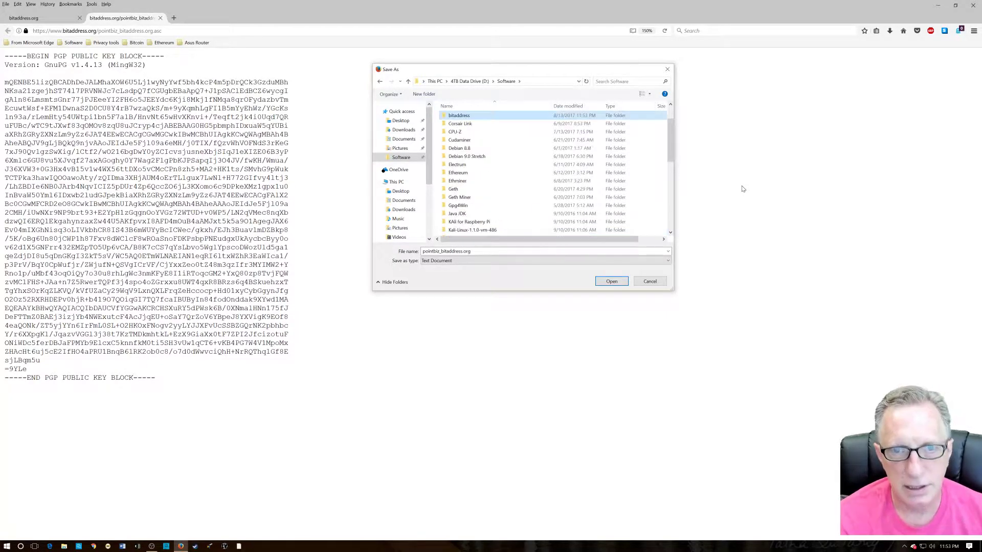
pyautogui.click(609, 281)
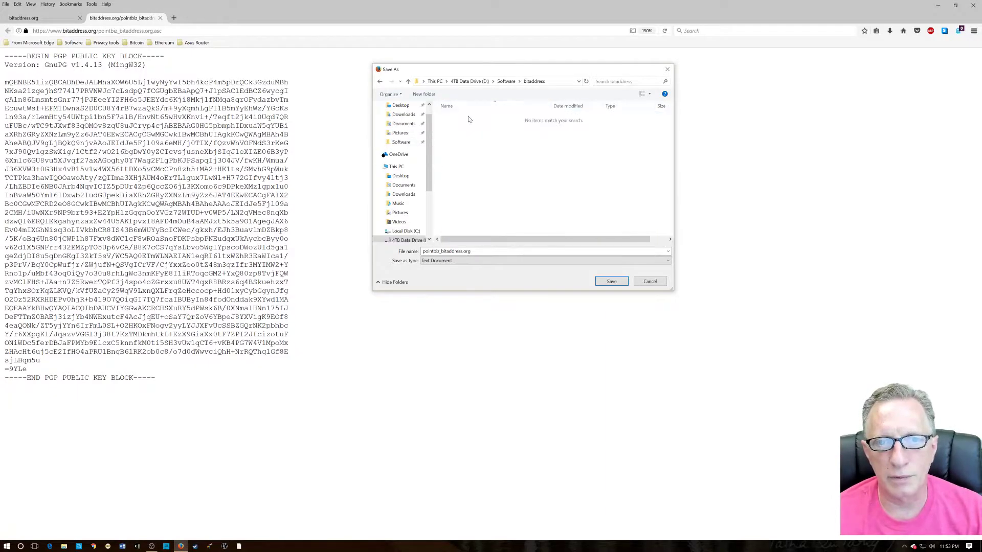
pyautogui.click(613, 282)
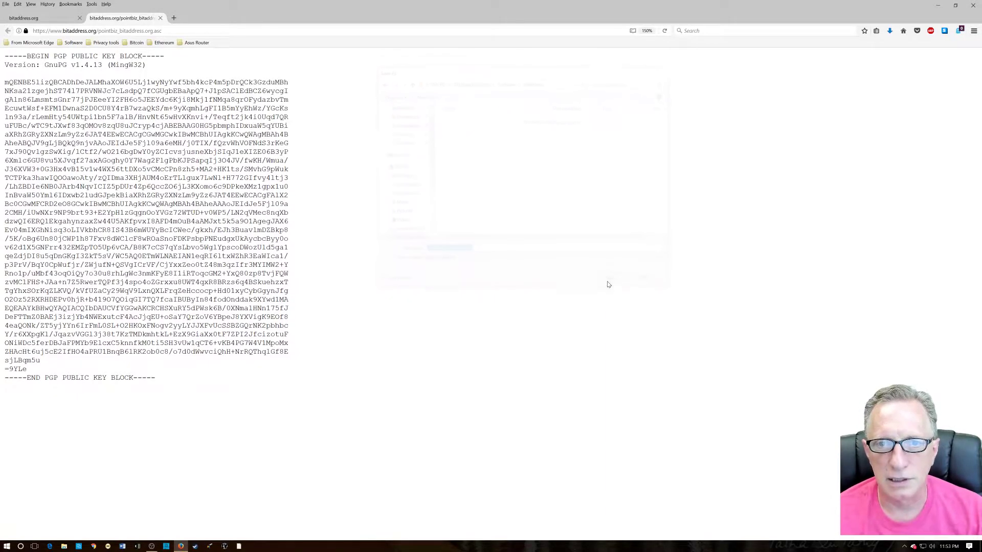
# - Switch to File Explorer and locate the saved pointbiz_bitaddress.org key file in the Software\bitaddress folder
pyautogui.click(63, 546)
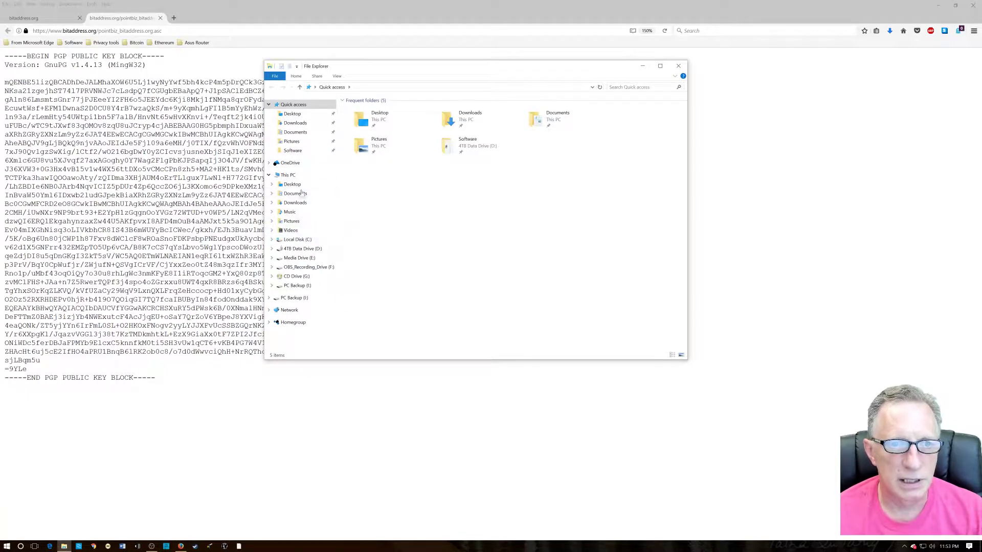
pyautogui.click(292, 150)
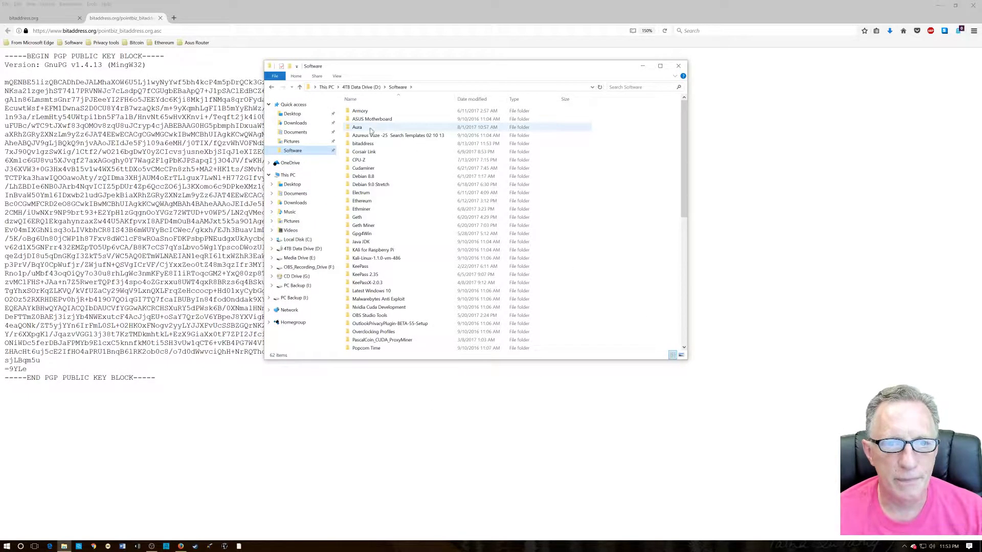
pyautogui.doubleClick(378, 146)
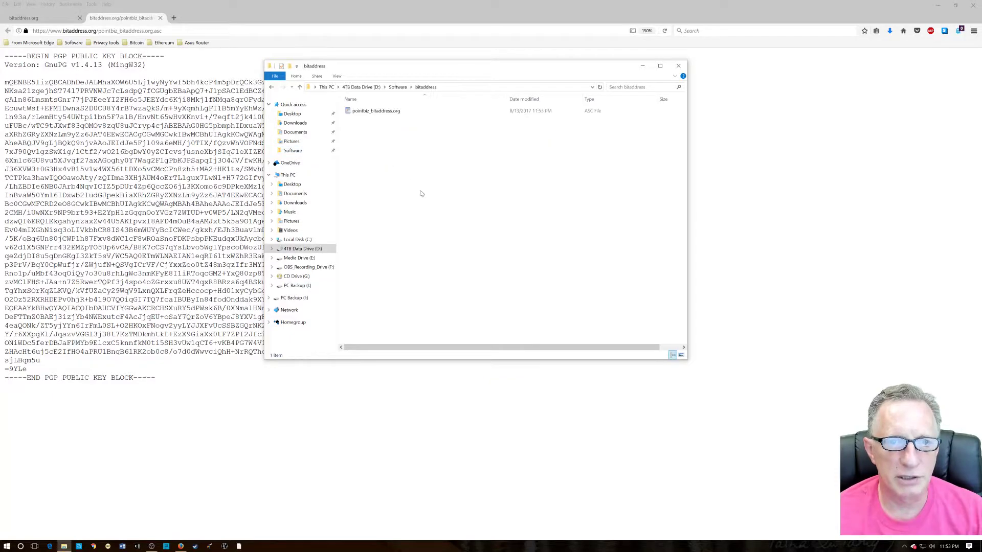
pyautogui.click(364, 113)
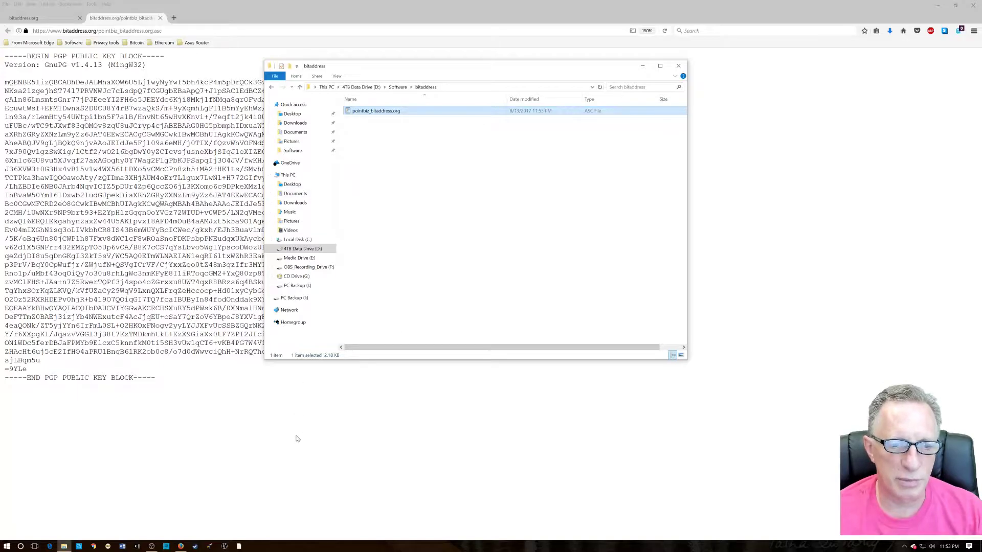
# - Switch to GNU Privacy Assistant, postpone generating a private key, and move the Key Manager window so the key file stays visible
pyautogui.click(498, 422)
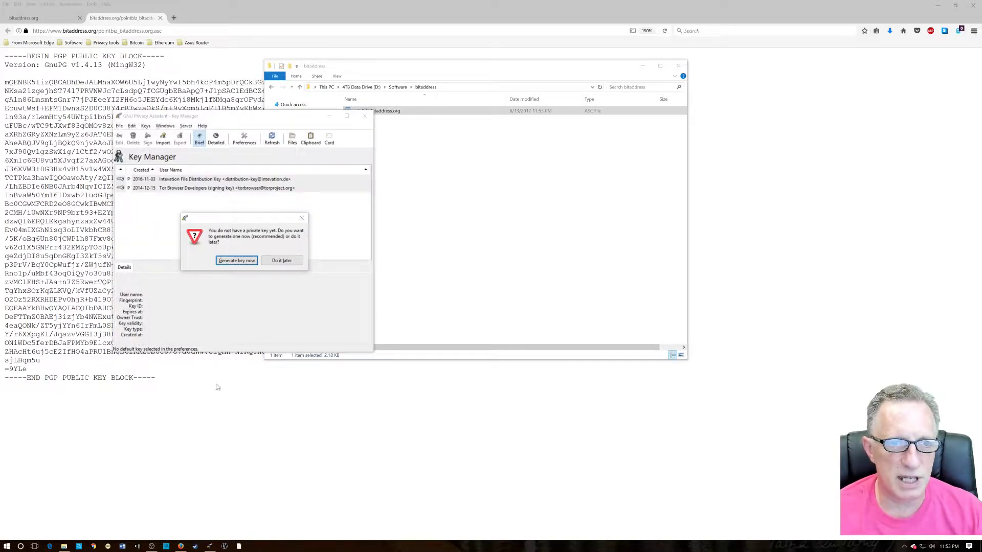
pyautogui.click(281, 260)
pyautogui.moveTo(253, 119); pyautogui.dragTo(310, 179)
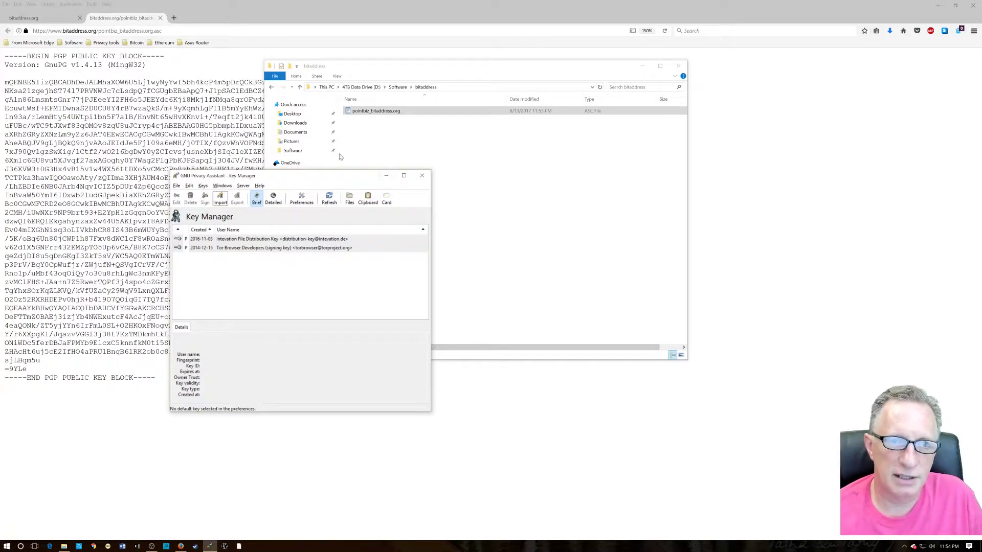
pyautogui.moveTo(319, 178); pyautogui.dragTo(335, 164)
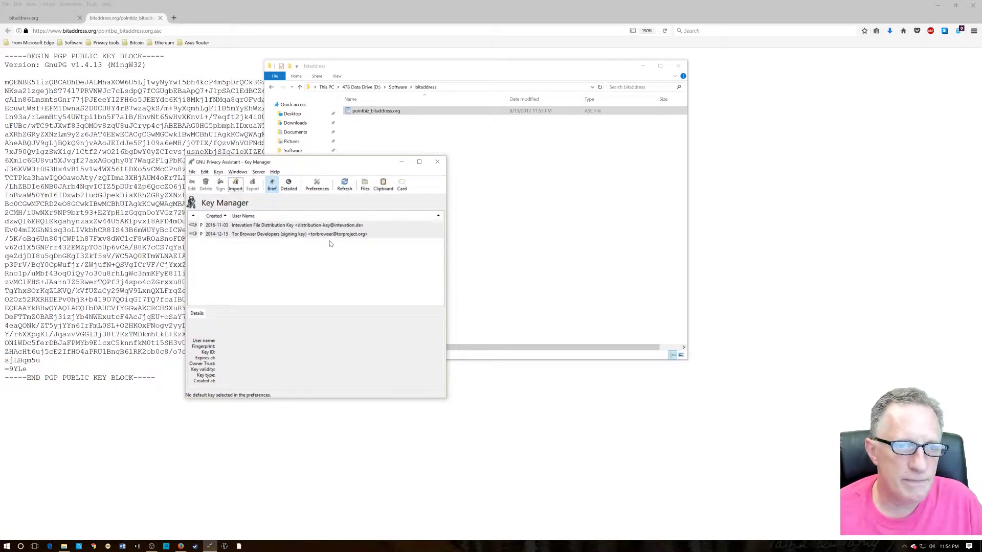
# - Import the public key file pointbiz_bitaddress.org.asc from Software\bitaddress on the D: drive into the Key Manager and dismiss the import report
pyautogui.click(235, 184)
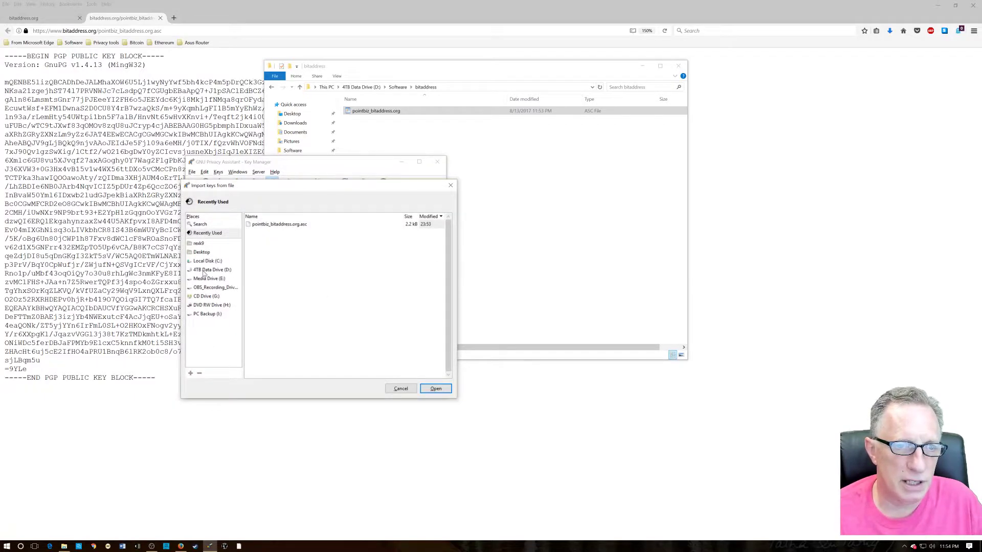
pyautogui.click(205, 270)
pyautogui.moveTo(449, 247)
pyautogui.mouseDown()
pyautogui.moveTo(447, 266)
pyautogui.moveTo(449, 238)
pyautogui.mouseUp()
pyautogui.scroll(-2, 448, 240)
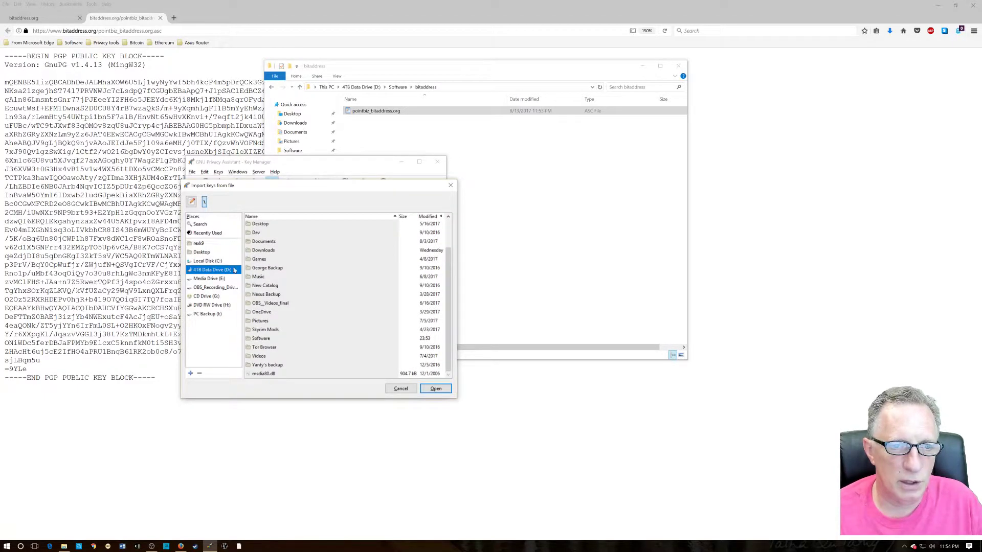
pyautogui.doubleClick(263, 339)
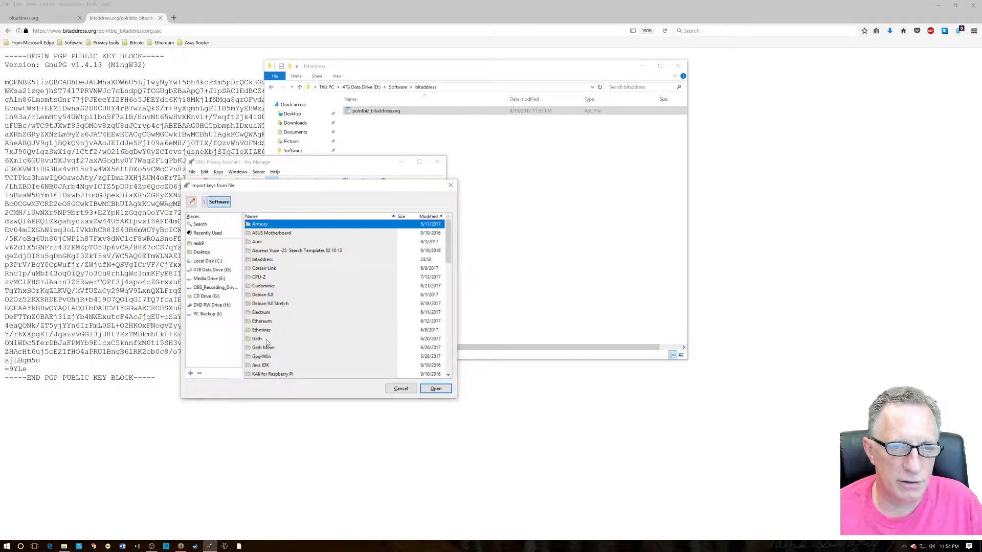
pyautogui.doubleClick(263, 260)
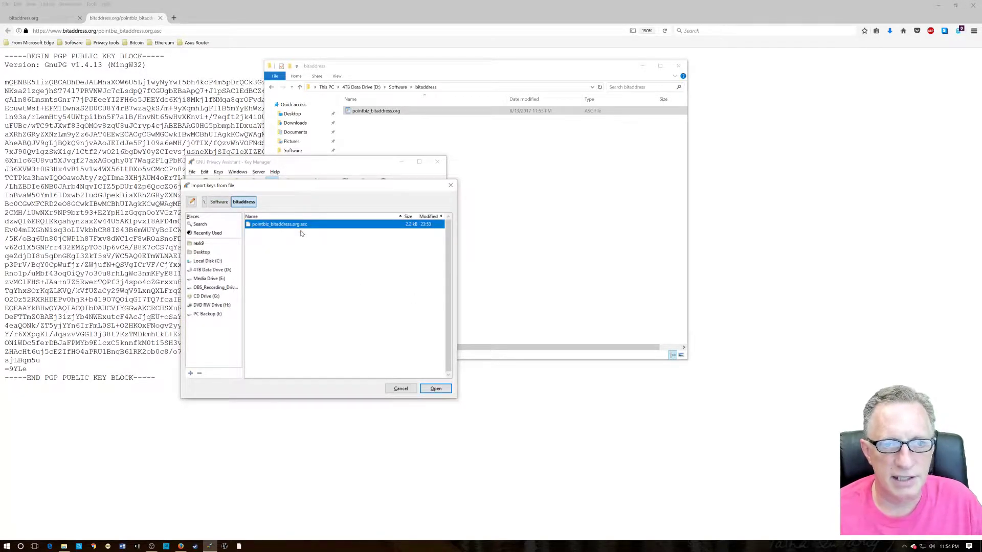
pyautogui.click(436, 390)
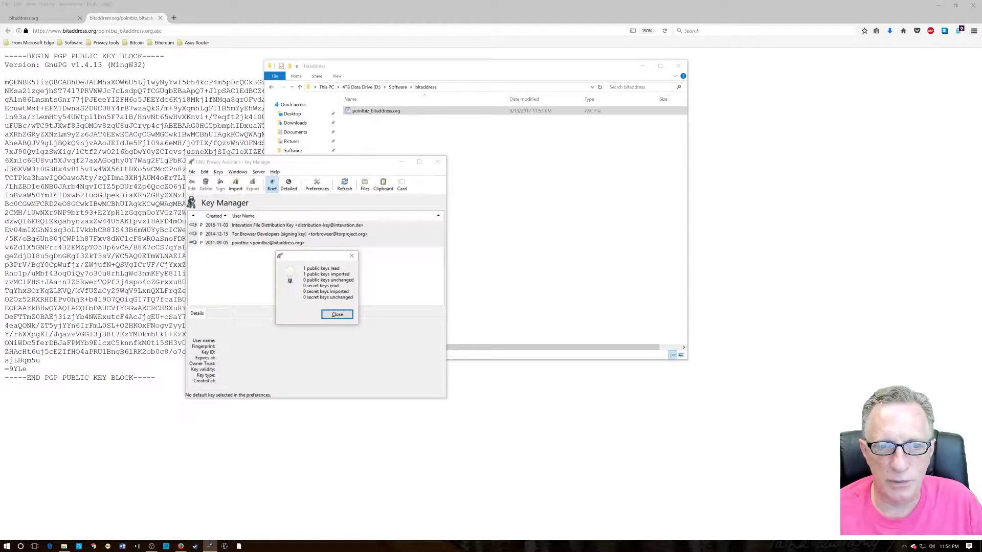
pyautogui.click(334, 316)
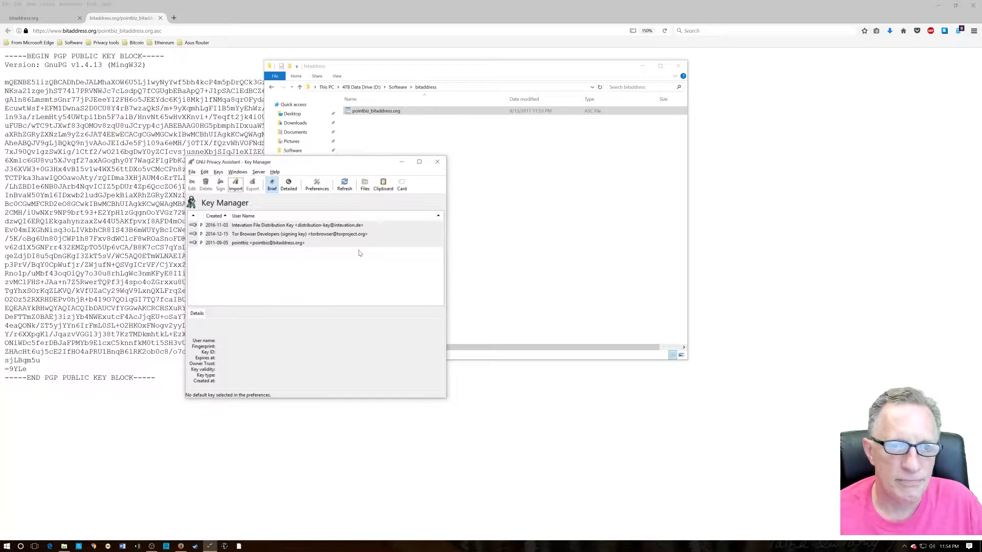
# - Compare the imported bitaddress.org key's fingerprint with the fingerprint in the footer of the bitaddress.org page in Firefox
pyautogui.click(306, 244)
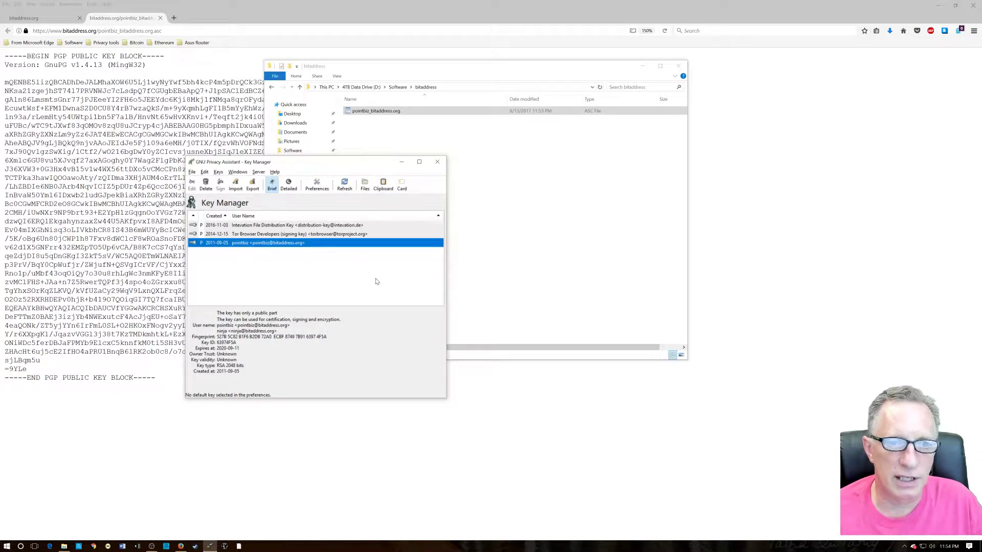
pyautogui.moveTo(217, 336); pyautogui.dragTo(327, 336)
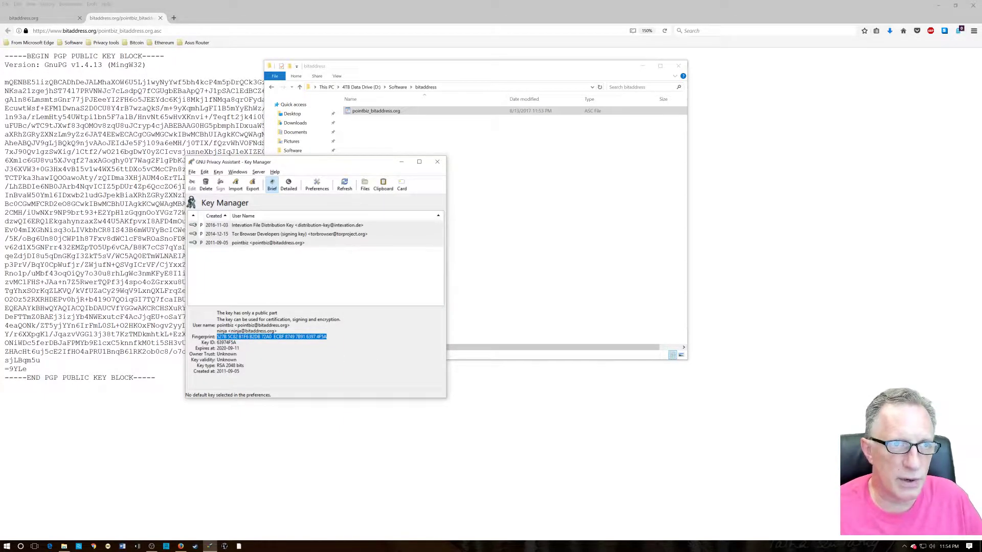
pyautogui.click(42, 20)
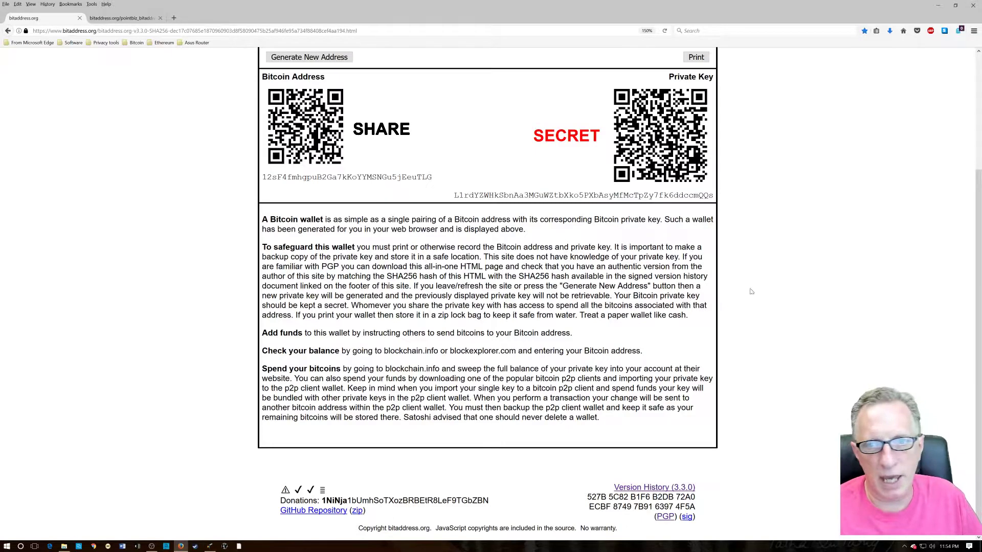
pyautogui.scroll(3, 895, 317)
pyautogui.scroll(-3, 792, 389)
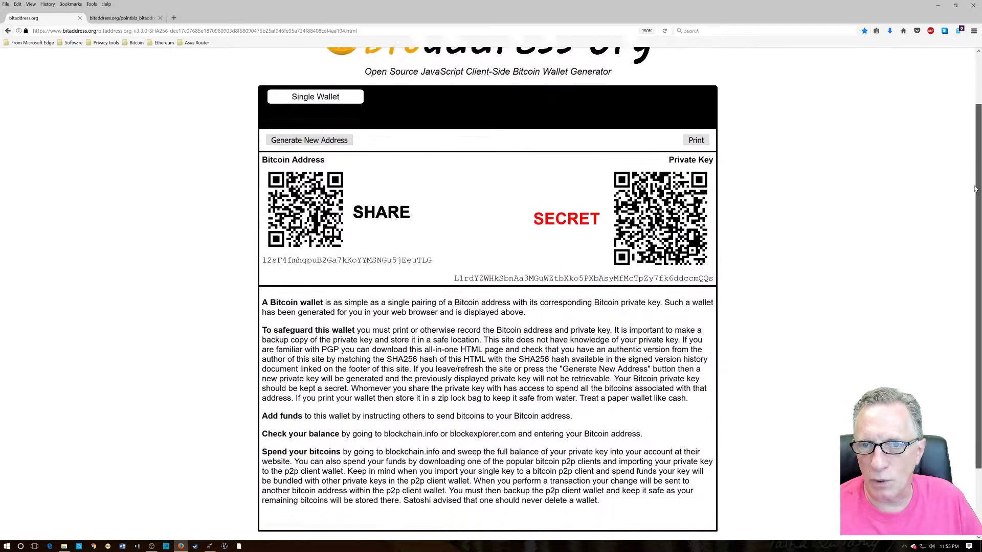
# - Highlight the full fingerprint in the bitaddress.org page footer and in the Key Manager's key details to recheck them against each other
pyautogui.moveTo(587, 494); pyautogui.dragTo(704, 510)
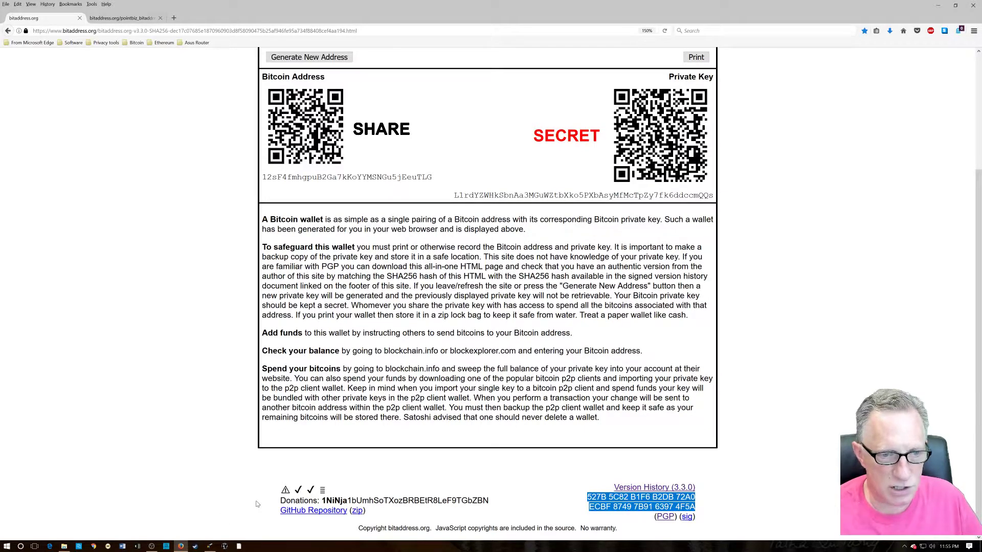
pyautogui.click(210, 546)
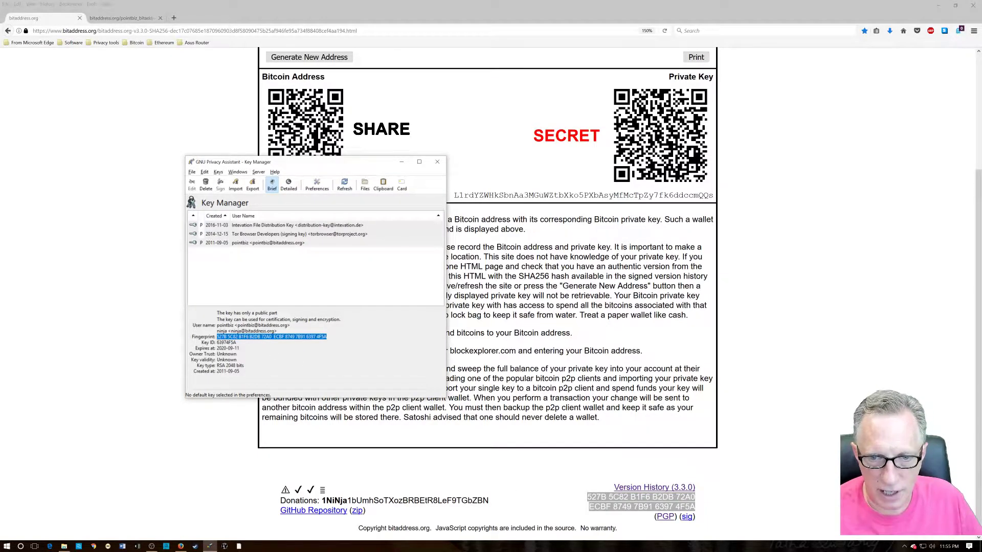
pyautogui.click(588, 497)
pyautogui.moveTo(587, 497); pyautogui.dragTo(701, 510)
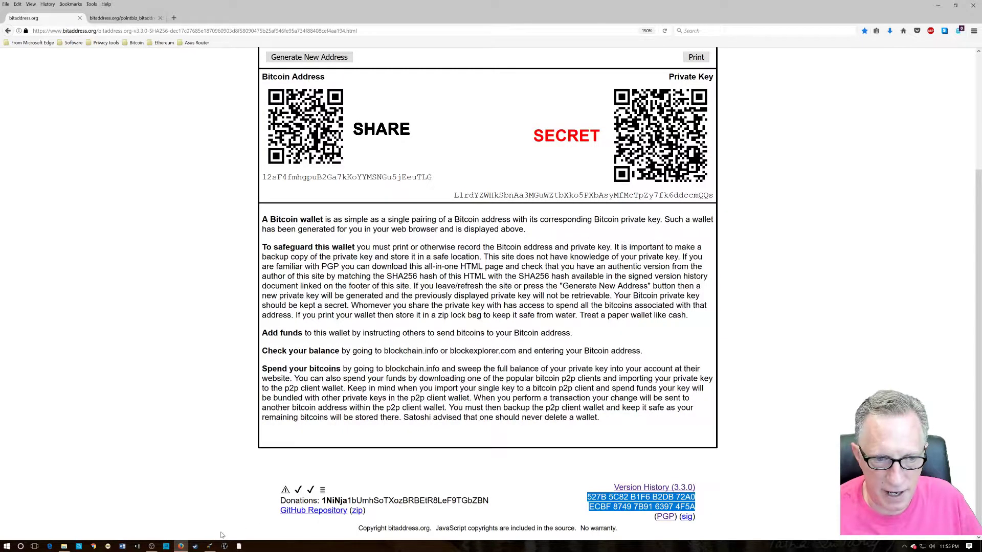
pyautogui.click(210, 546)
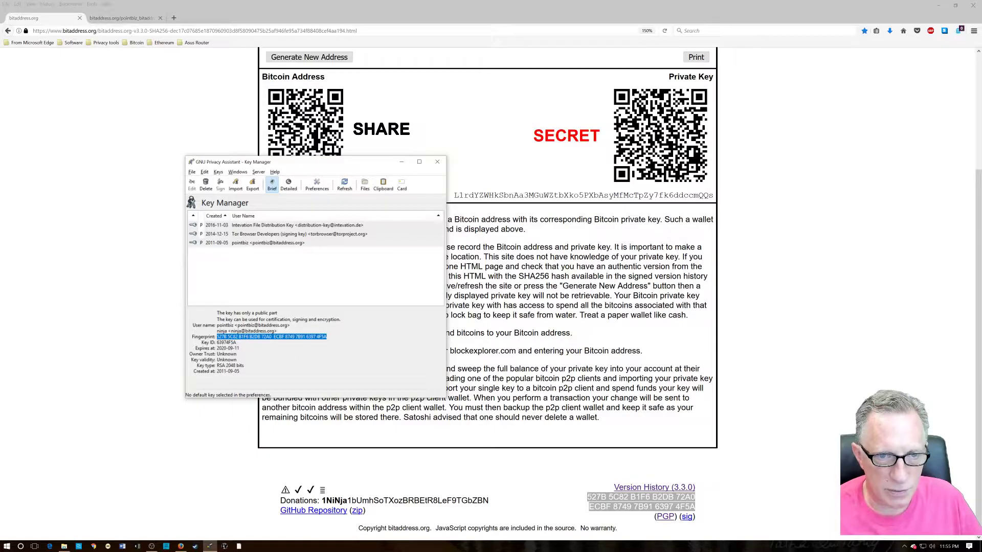
pyautogui.click(319, 336)
pyautogui.moveTo(317, 337); pyautogui.dragTo(326, 337)
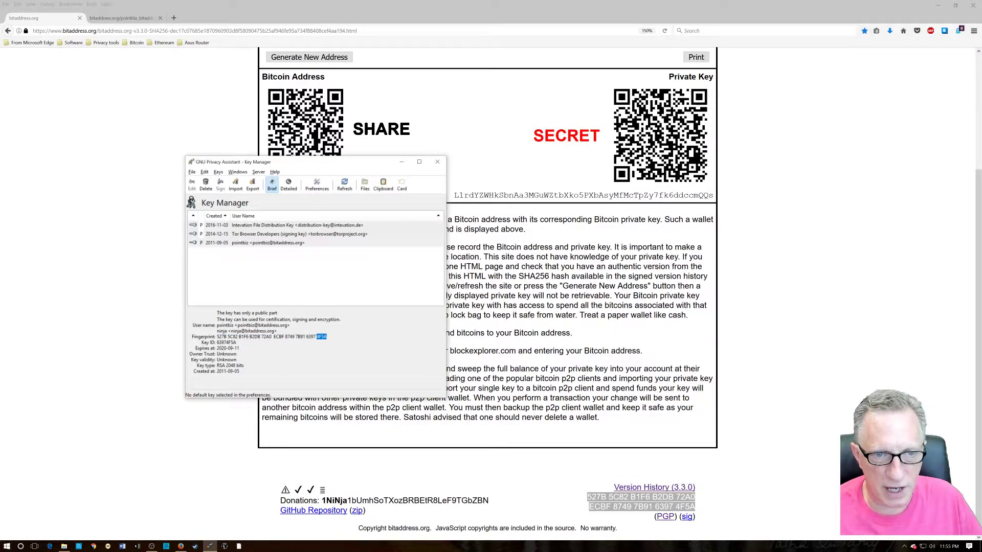
pyautogui.moveTo(216, 336); pyautogui.dragTo(326, 336)
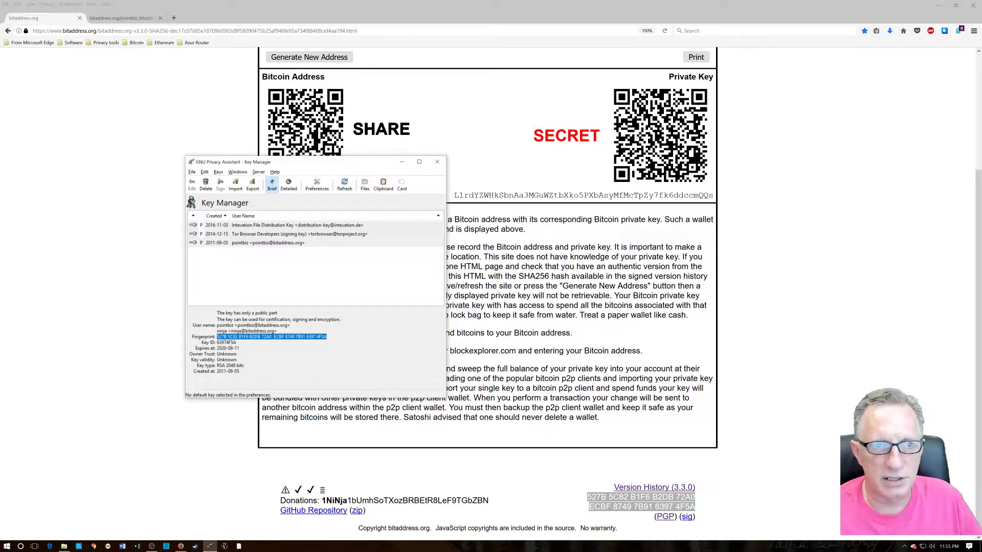
# - Return to Firefox, open the footer's Version History (3.3.0) link in a new tab, and switch to that tab
pyautogui.click(173, 99)
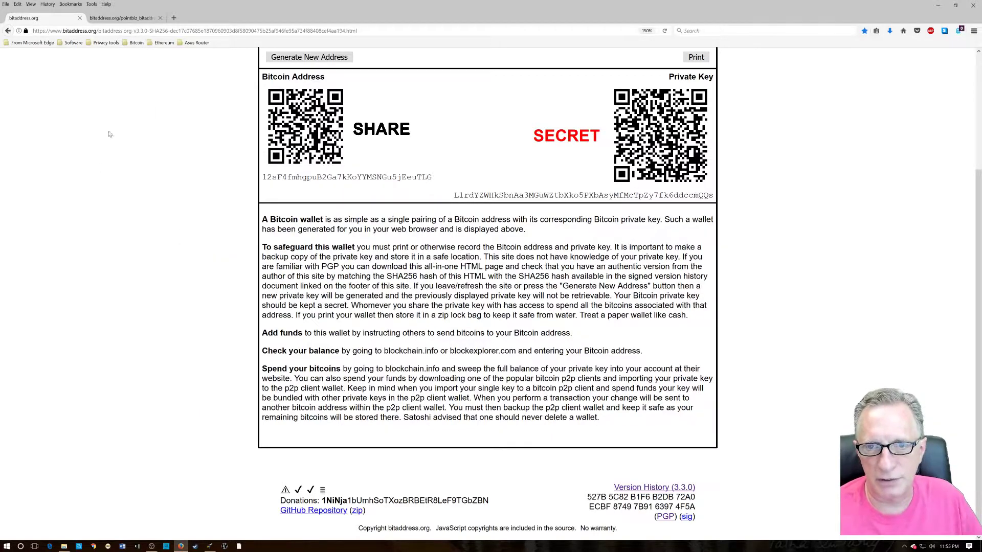
pyautogui.scroll(3, 782, 337)
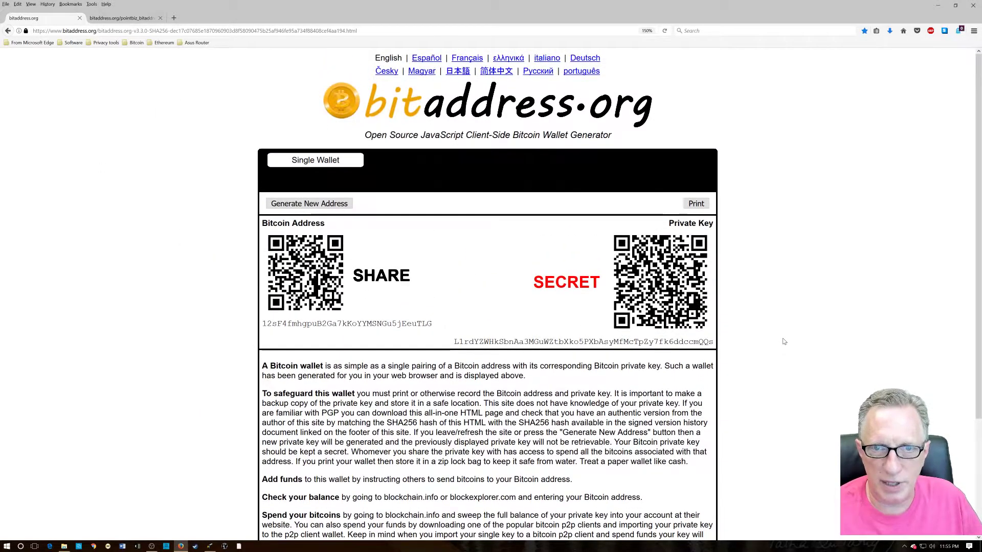
pyautogui.scroll(-3, 786, 341)
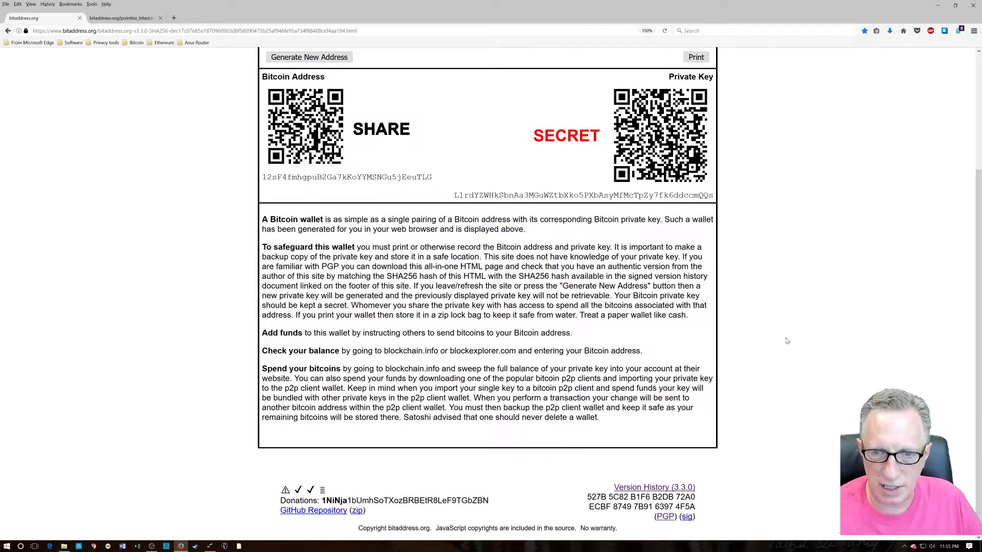
pyautogui.rightClick(651, 489)
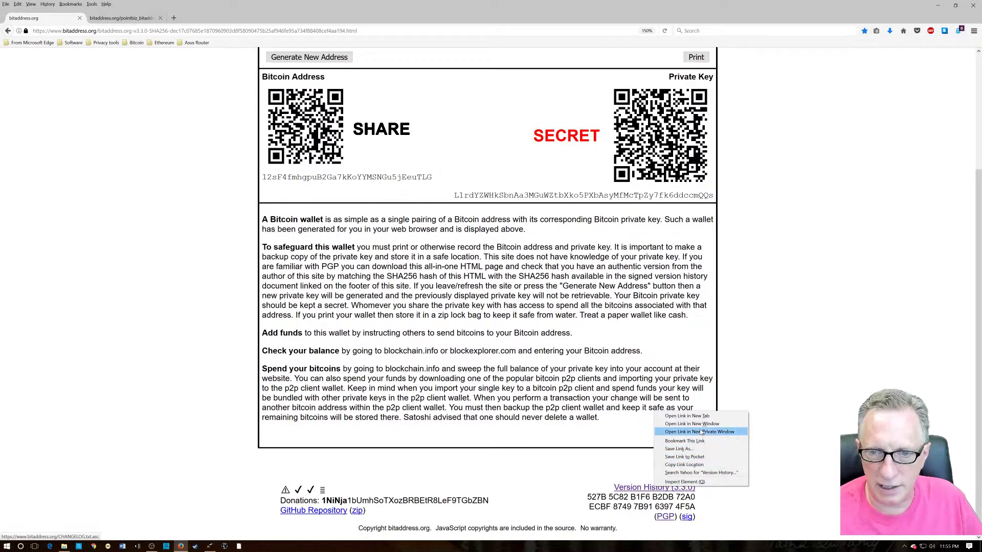
pyautogui.click(686, 416)
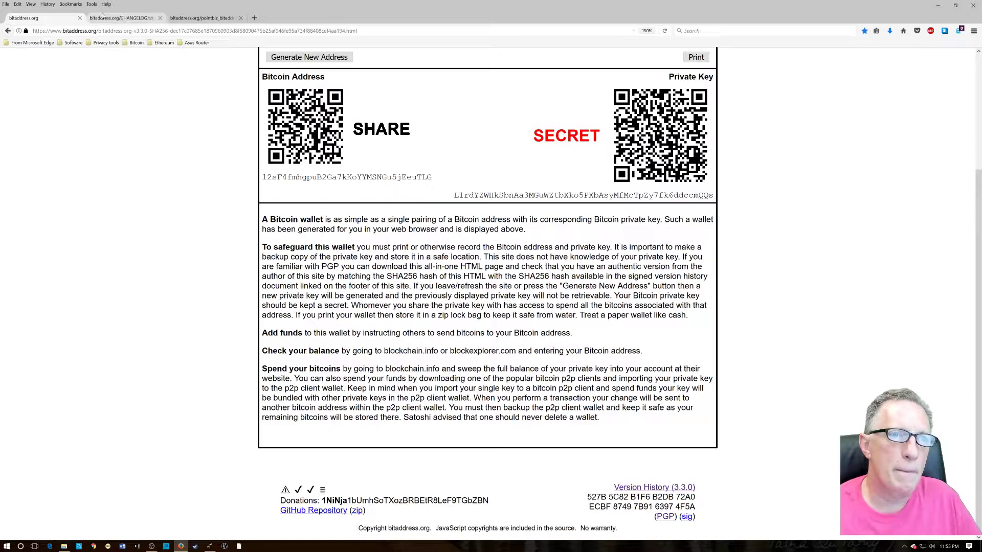
pyautogui.click(125, 19)
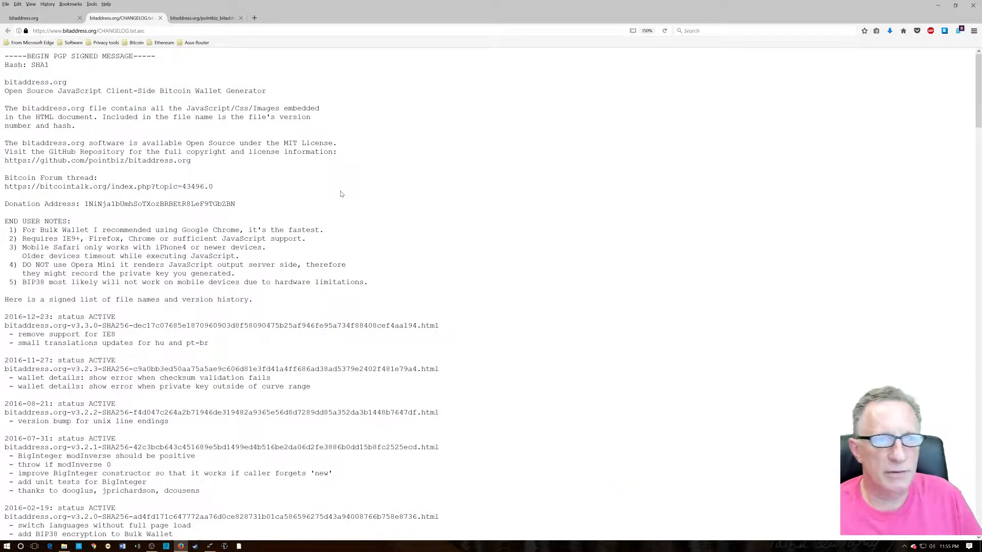
# - Examine the signed changelog's version list, its PGP signed message header, and the PGP signature block at the end
pyautogui.scroll(-8, 344, 307)
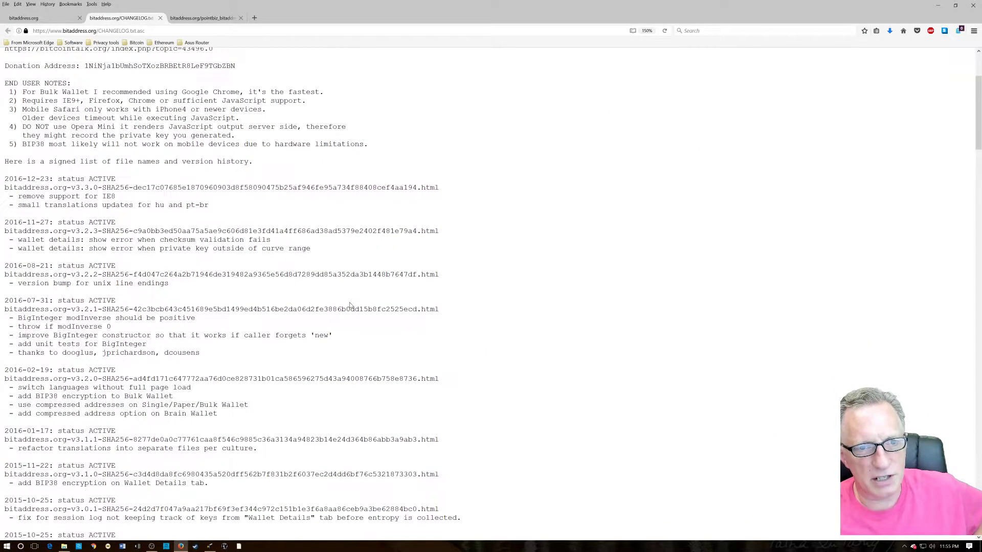
pyautogui.scroll(-4, 351, 303)
pyautogui.scroll(12, 351, 302)
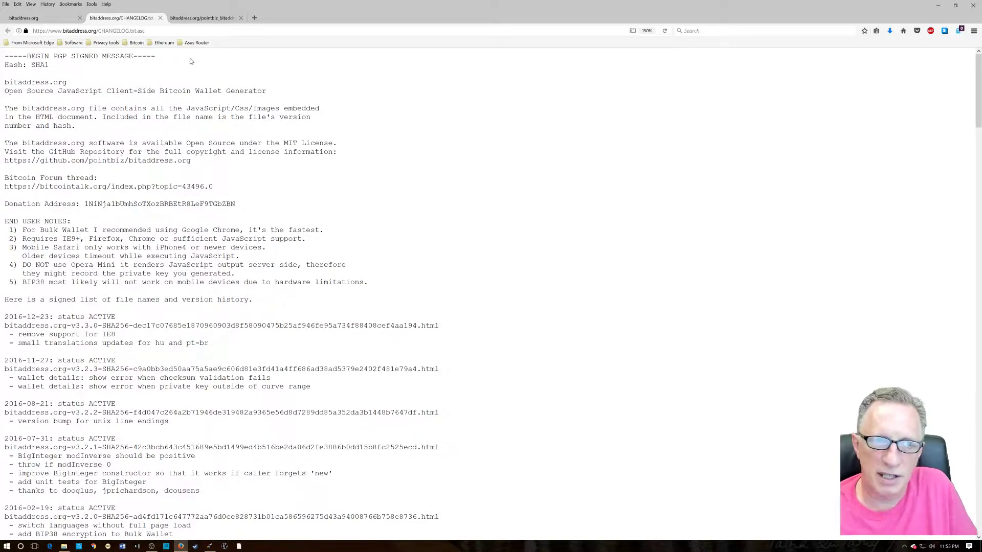
pyautogui.moveTo(4, 56); pyautogui.dragTo(163, 61)
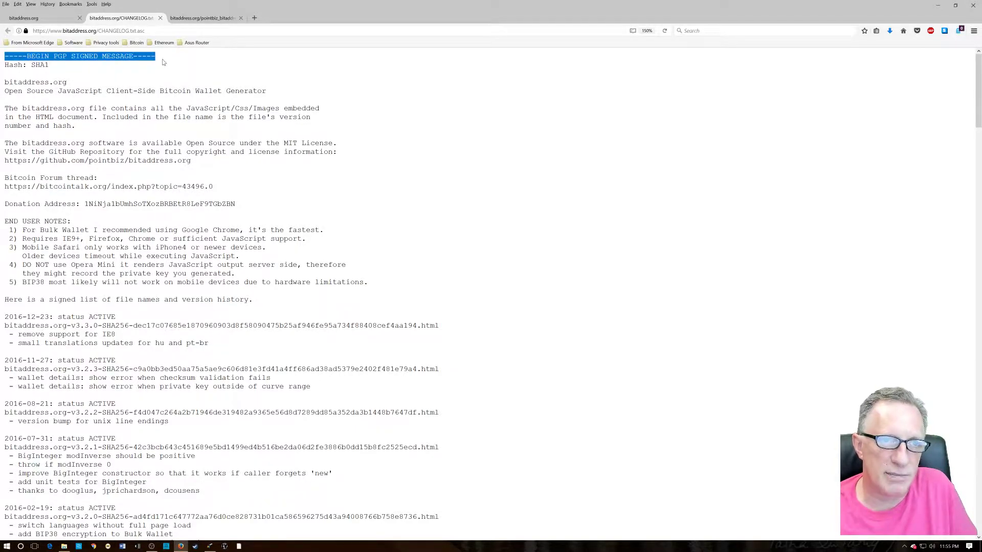
pyautogui.moveTo(975, 97); pyautogui.dragTo(978, 504)
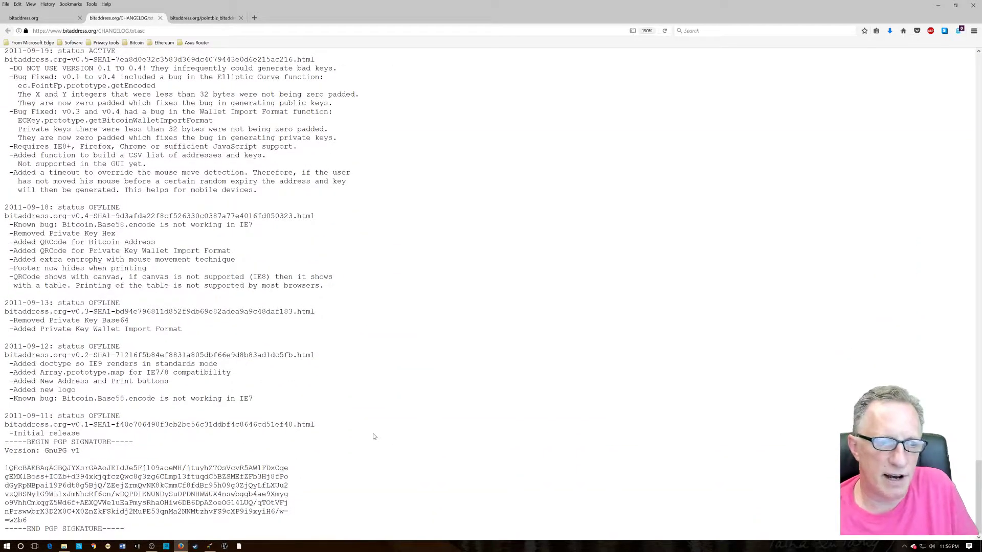
pyautogui.moveTo(4, 443)
pyautogui.mouseDown()
pyautogui.moveTo(153, 506)
pyautogui.moveTo(135, 534)
pyautogui.mouseUp()
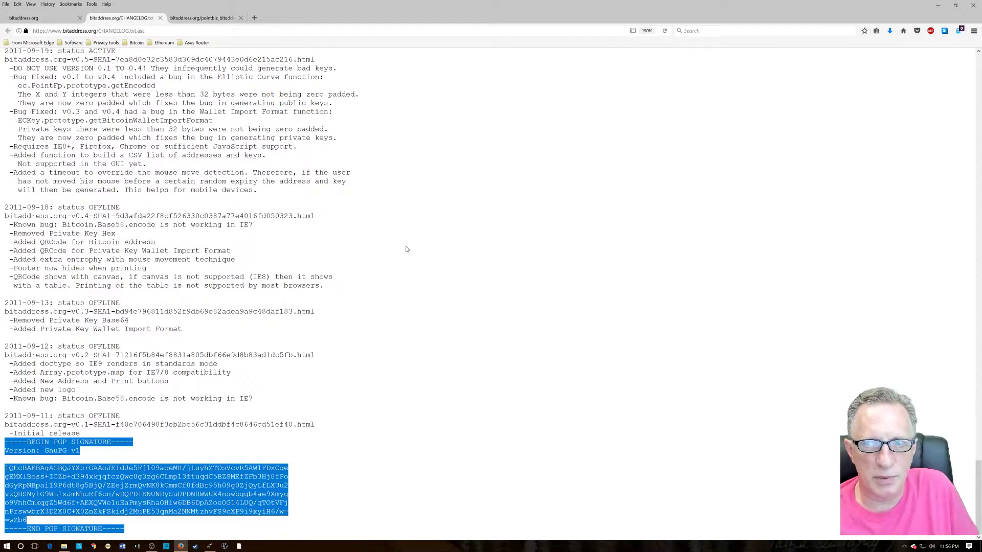
pyautogui.click(975, 436)
pyautogui.moveTo(975, 435); pyautogui.dragTo(974, 51)
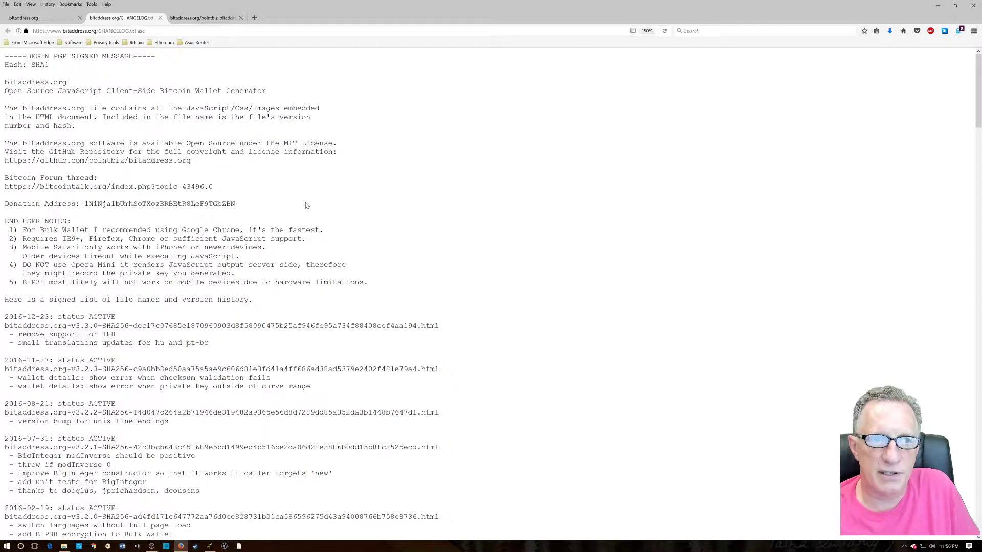
# - Save the changelog page as CHANGELOG.txt in the Software\bitaddress folder on the D: drive
pyautogui.click(974, 31)
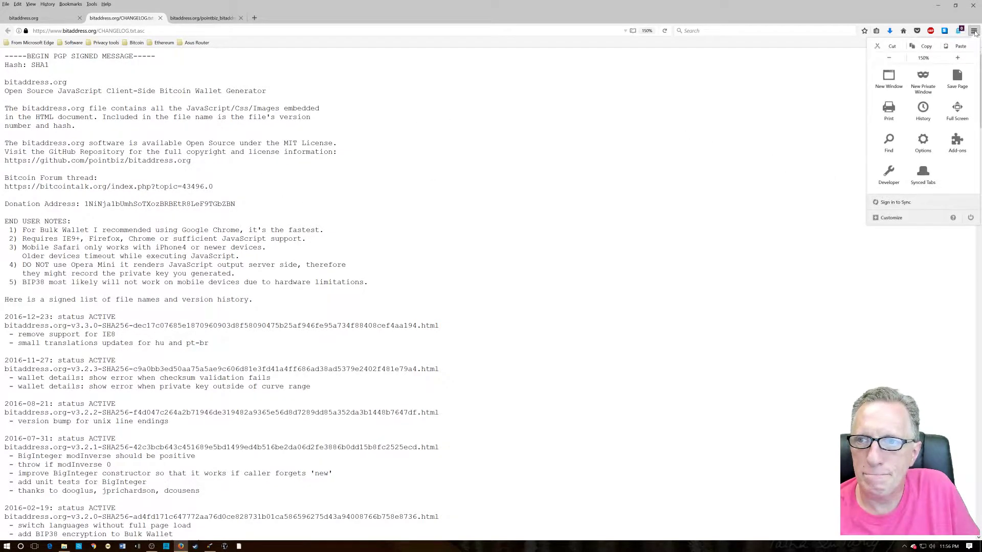
pyautogui.click(956, 82)
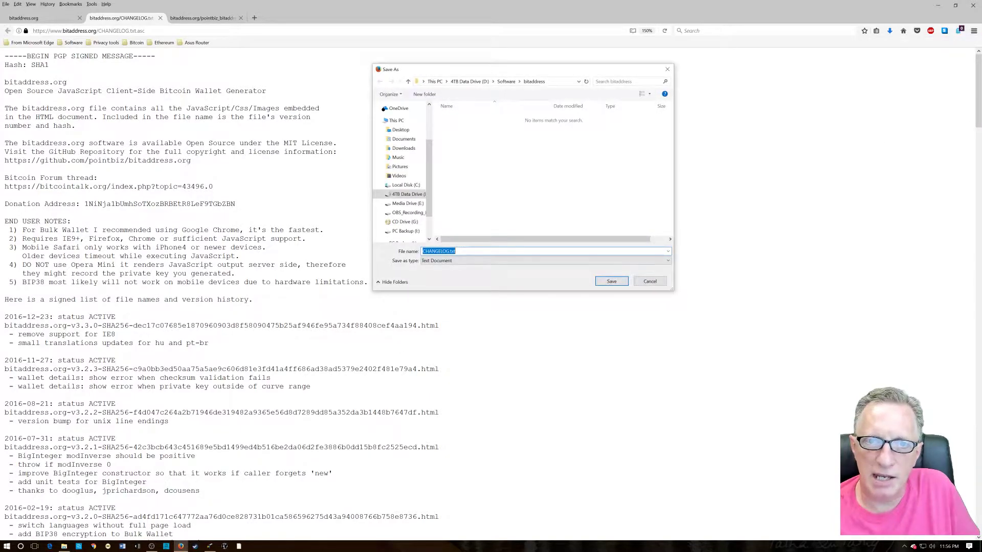
pyautogui.moveTo(514, 76); pyautogui.dragTo(484, 90)
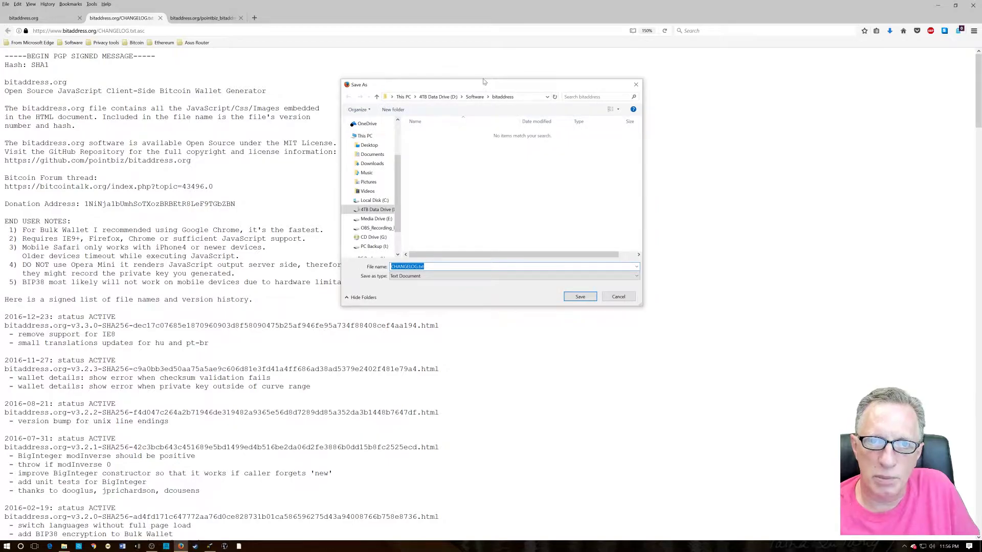
pyautogui.click(580, 297)
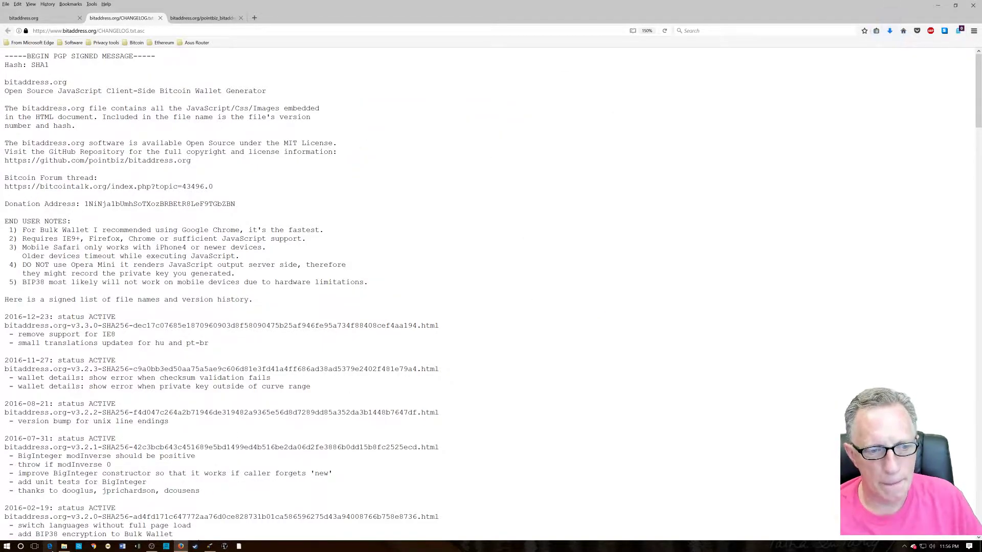
# - Switch to File Explorer, verify the signature of the saved CHANGELOG.txt file with GpgEX, and close the verification result
pyautogui.click(64, 547)
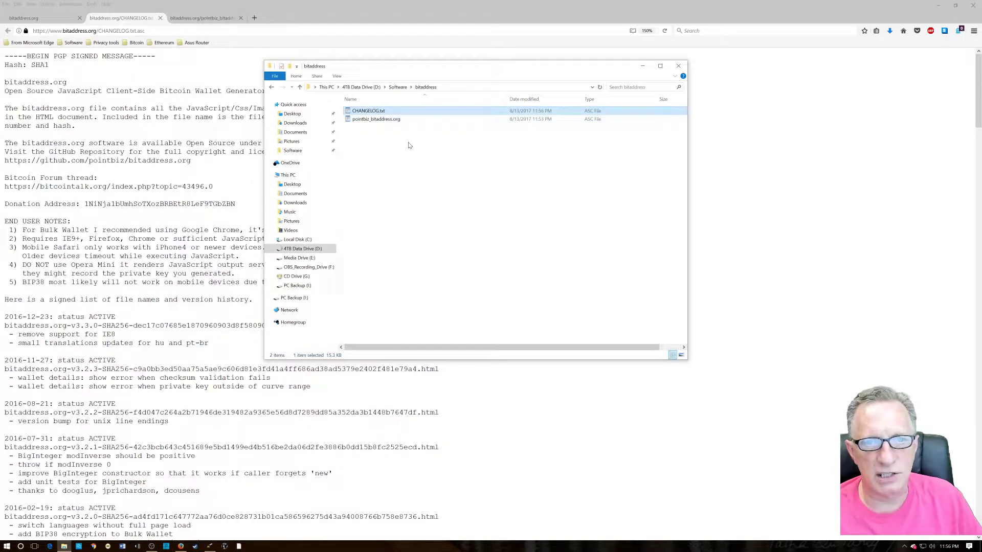
pyautogui.rightClick(366, 111)
pyautogui.moveTo(423, 171)
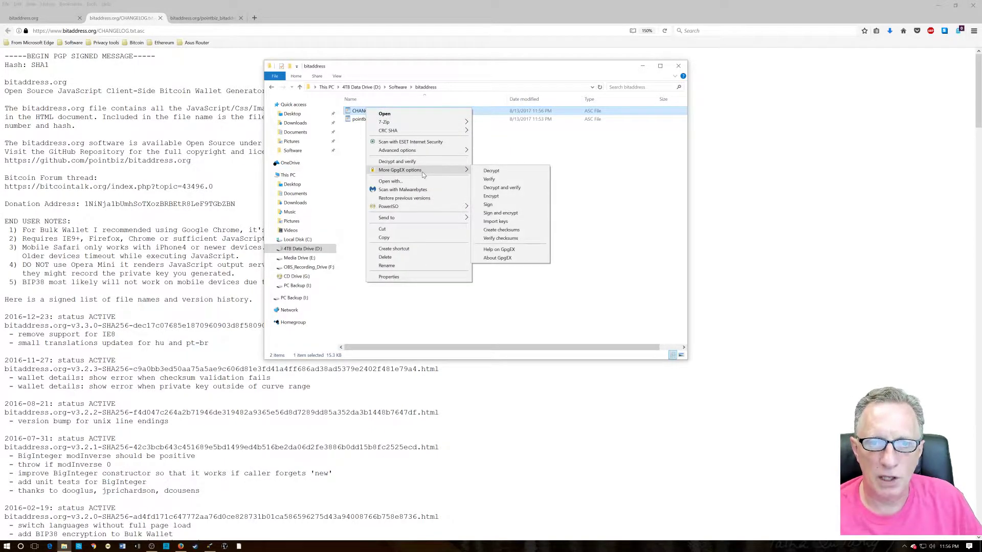
pyautogui.click(523, 179)
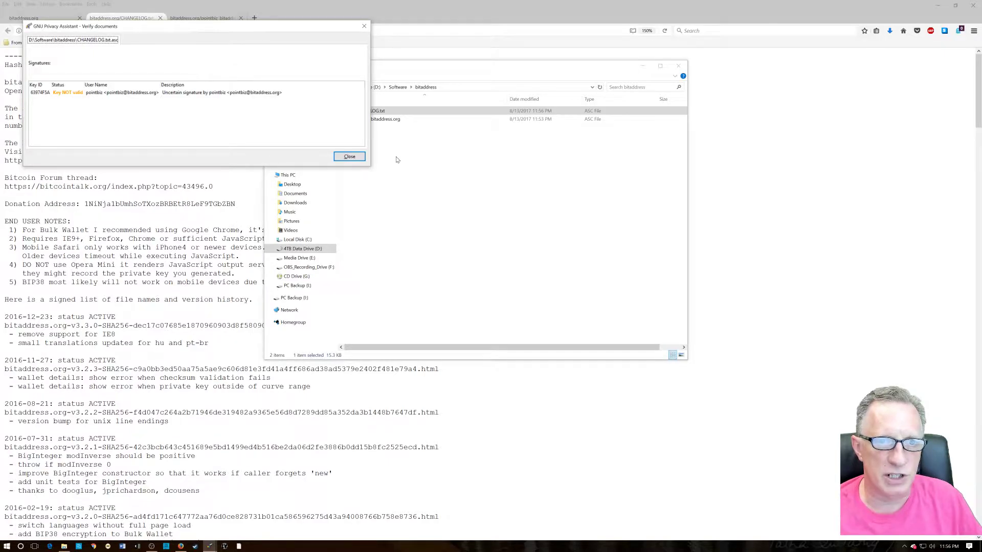
pyautogui.click(348, 157)
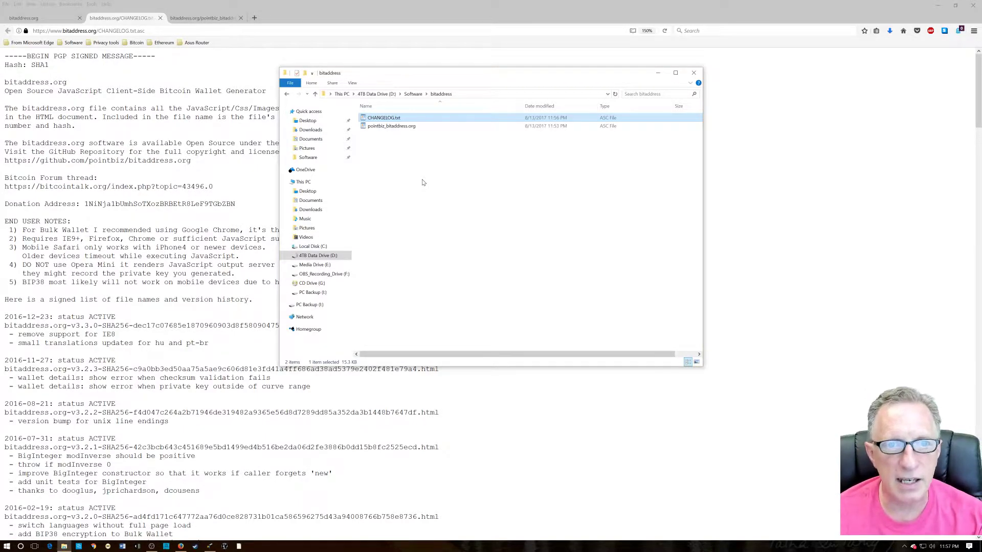
# - Open a PowerShell window in the bitaddress folder, shrink it, and place it so the folder's files stay visible
pyautogui.rightClick(392, 184)
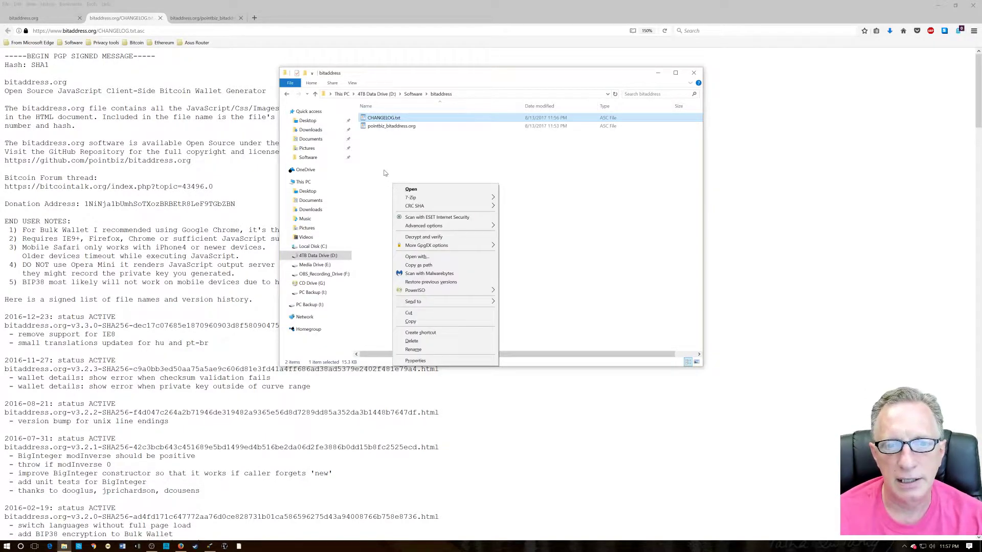
pyautogui.rightClick(382, 164)
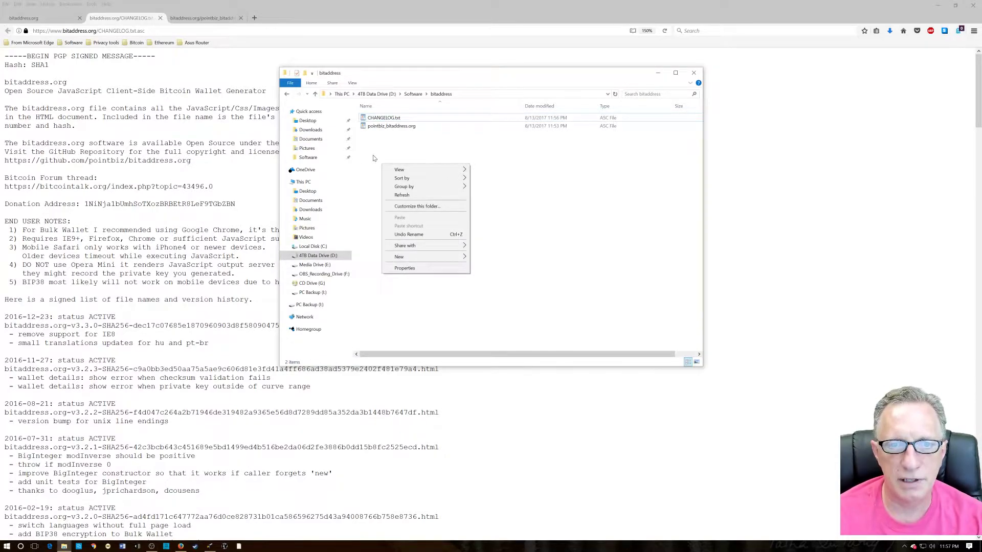
pyautogui.click(373, 158)
pyautogui.keyDown('shift'); pyautogui.rightClick(387, 187); pyautogui.keyUp('shift')
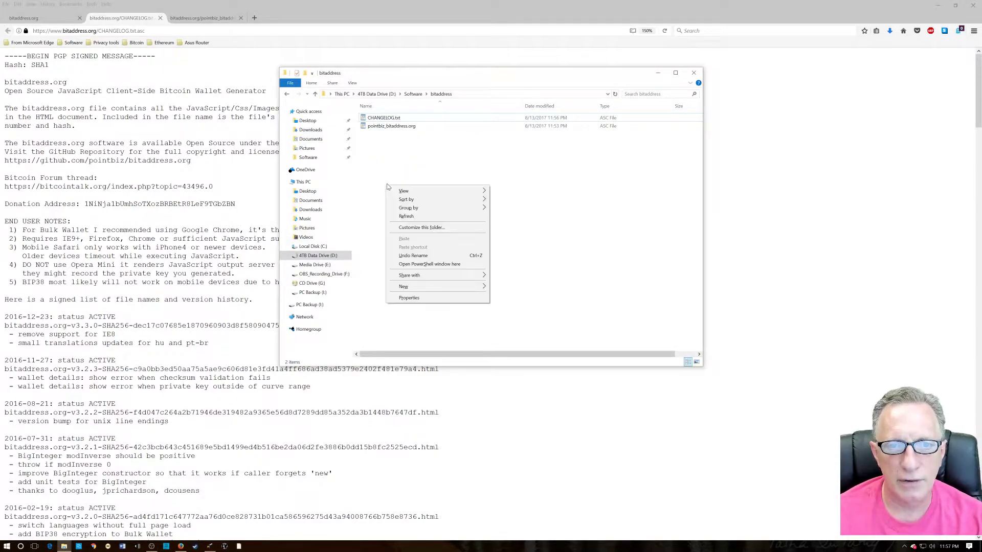
pyautogui.click(442, 264)
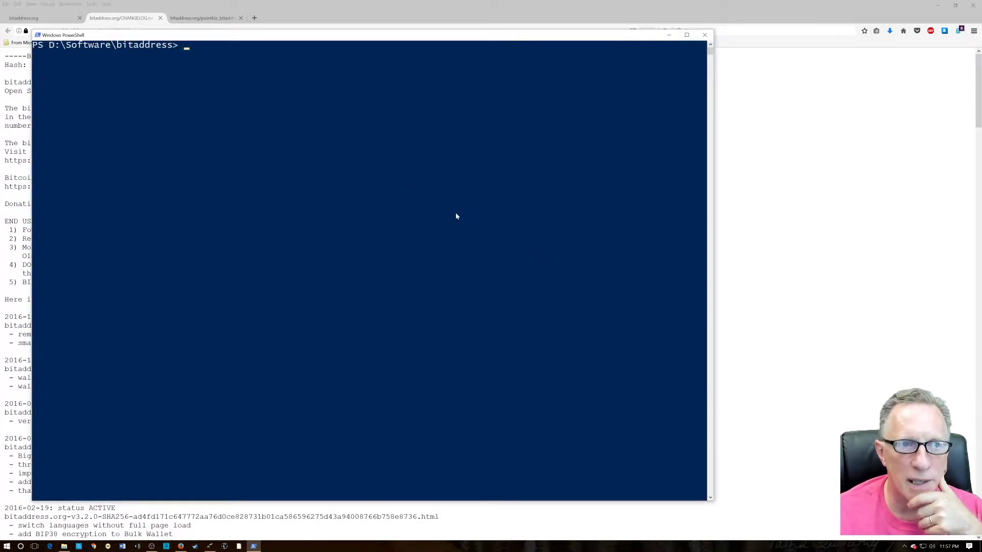
pyautogui.moveTo(712, 500); pyautogui.dragTo(660, 232)
pyautogui.moveTo(385, 39); pyautogui.dragTo(528, 218)
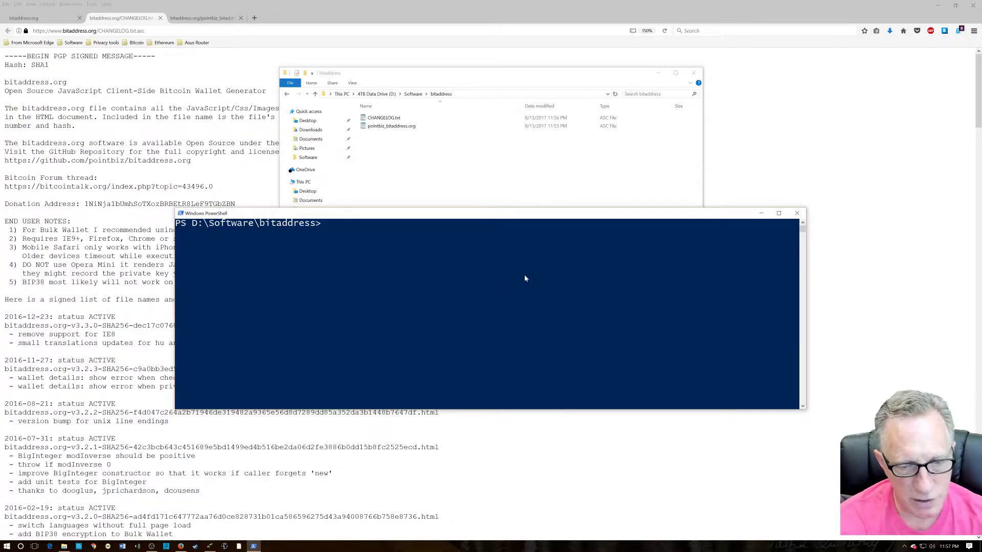
# - List the bitaddress folder's files in PowerShell and check the changelog's signature with gpg --verify CHANGELOG.txt.asc
pyautogui.write('dir')
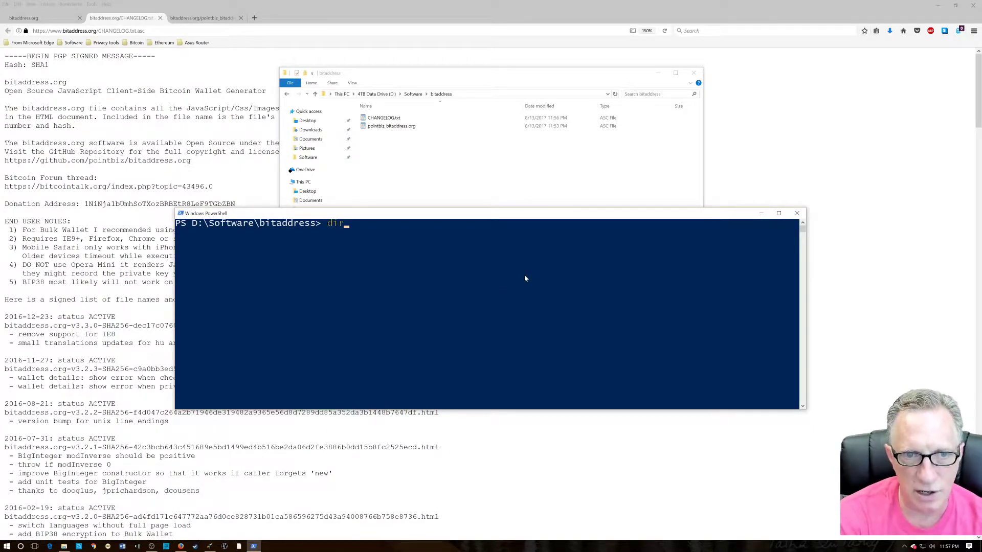
pyautogui.press('Return')
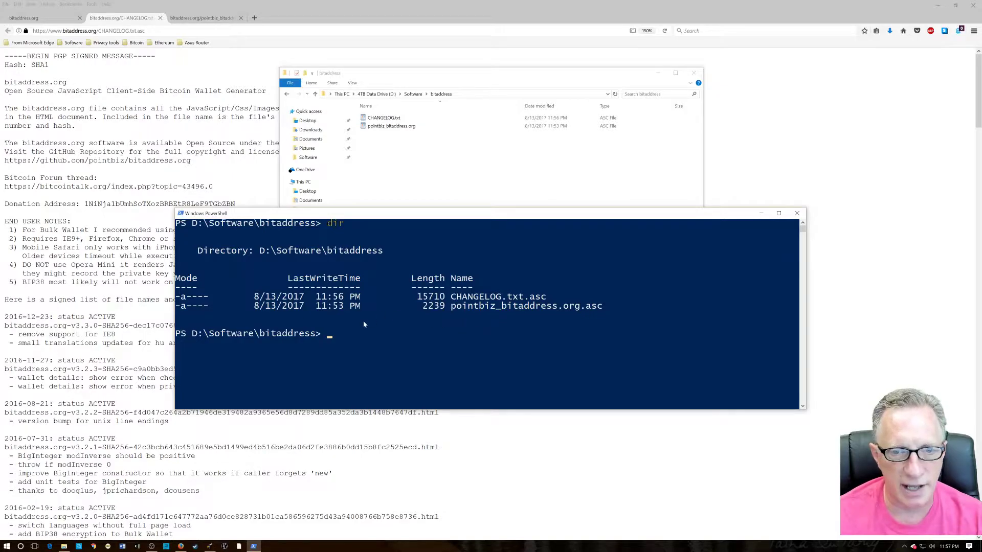
pyautogui.write('gpg ')
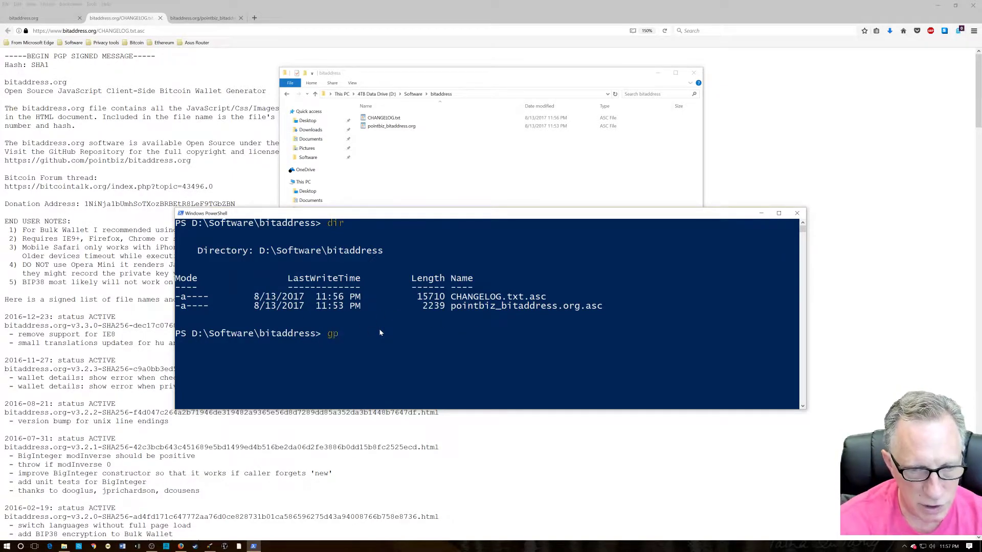
pyautogui.write('--verify')
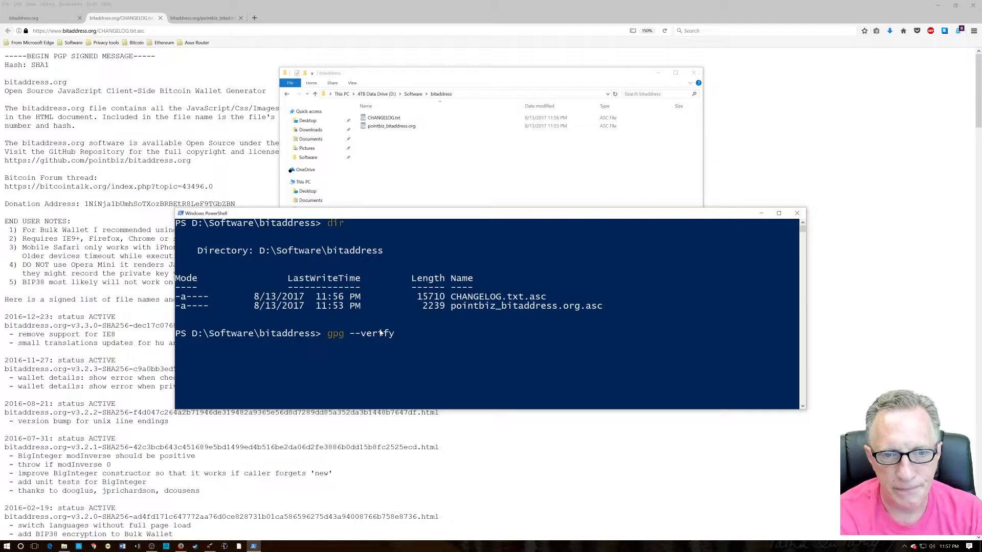
pyautogui.moveTo(451, 301); pyautogui.dragTo(545, 303)
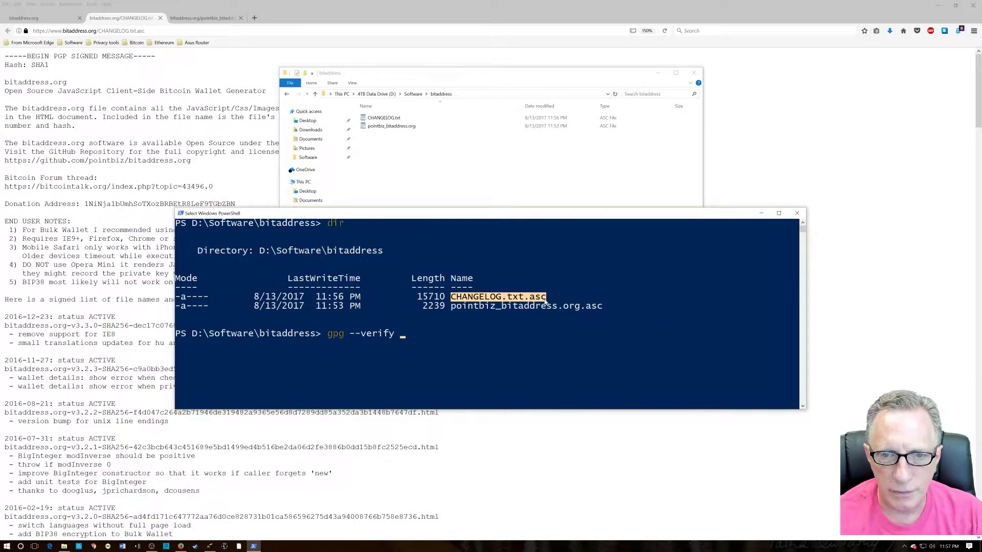
pyautogui.rightClick(682, 336)
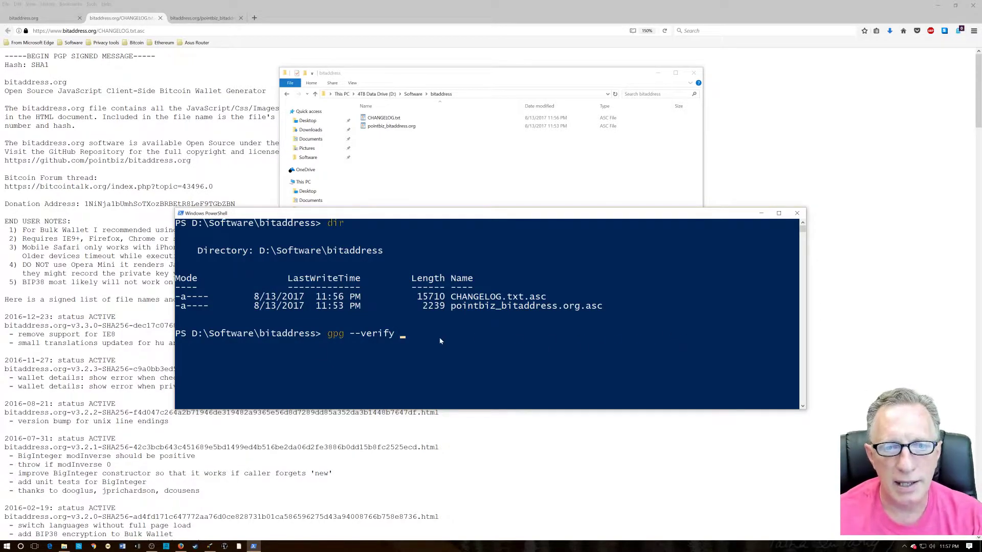
pyautogui.rightClick(523, 333)
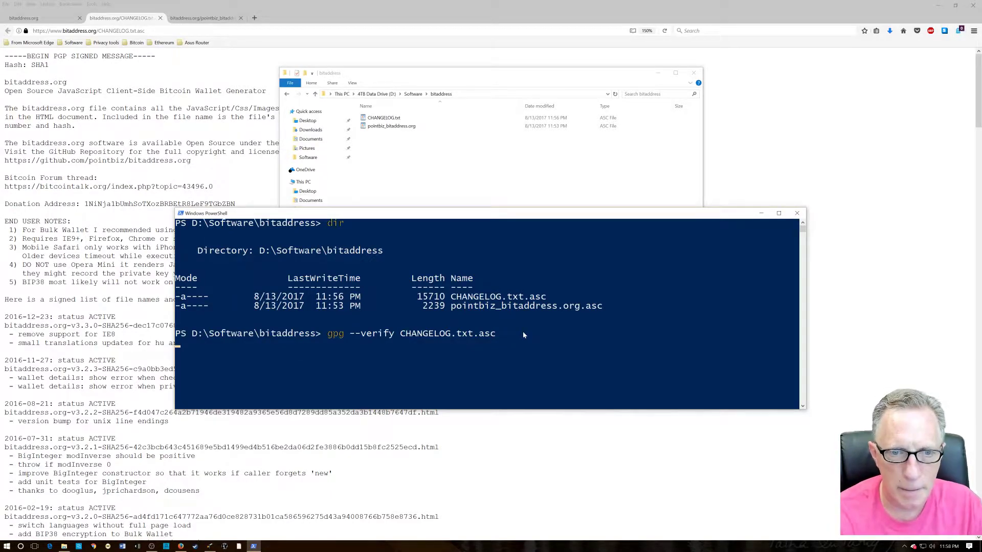
pyautogui.press('Return')
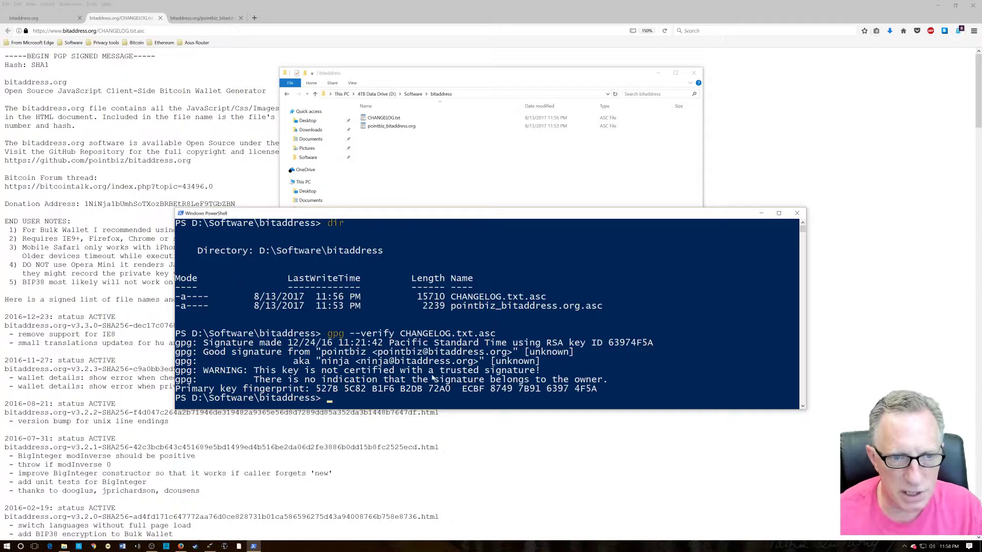
# - Examine the signer line and primary key fingerprint in the gpg output against the public key page and the fingerprint on the bitaddress.org page
pyautogui.moveTo(205, 357); pyautogui.dragTo(516, 353)
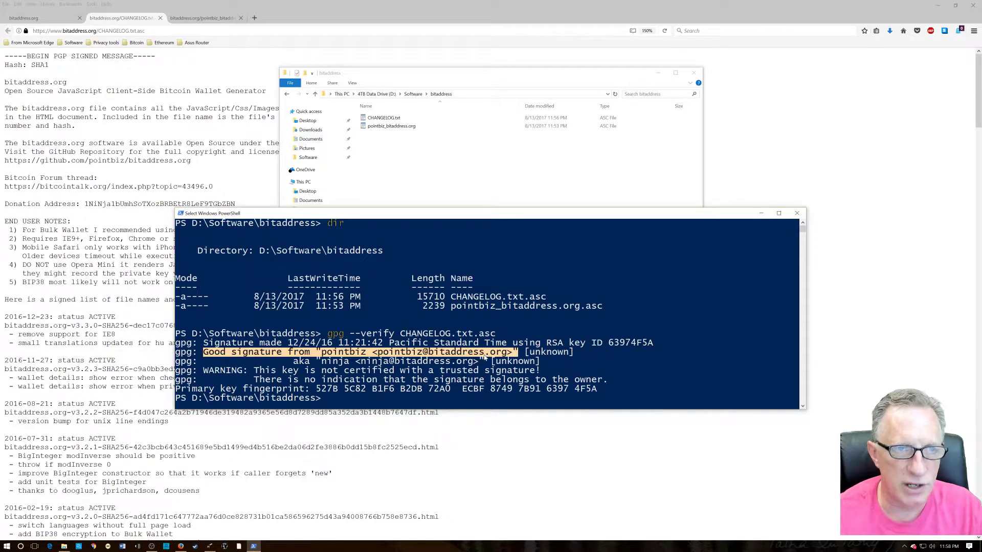
pyautogui.click(211, 19)
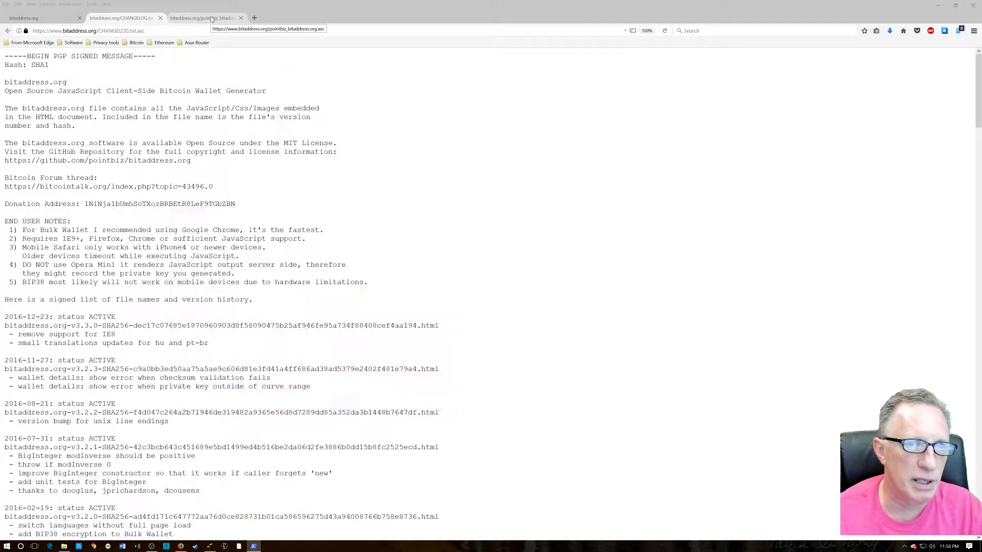
pyautogui.moveTo(97, 30); pyautogui.dragTo(132, 31)
pyautogui.moveTo(145, 30); pyautogui.dragTo(162, 31)
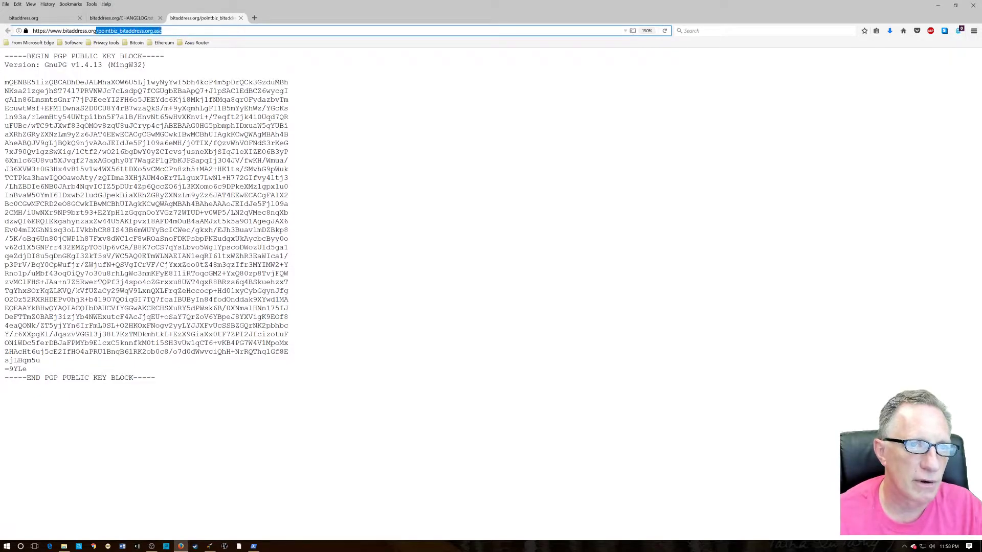
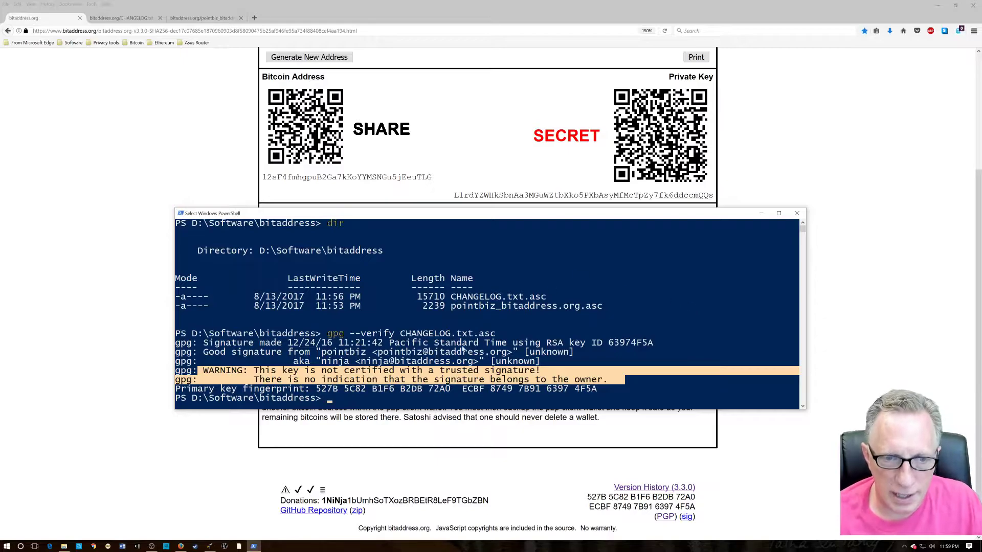
pyautogui.moveTo(315, 392); pyautogui.dragTo(596, 391)
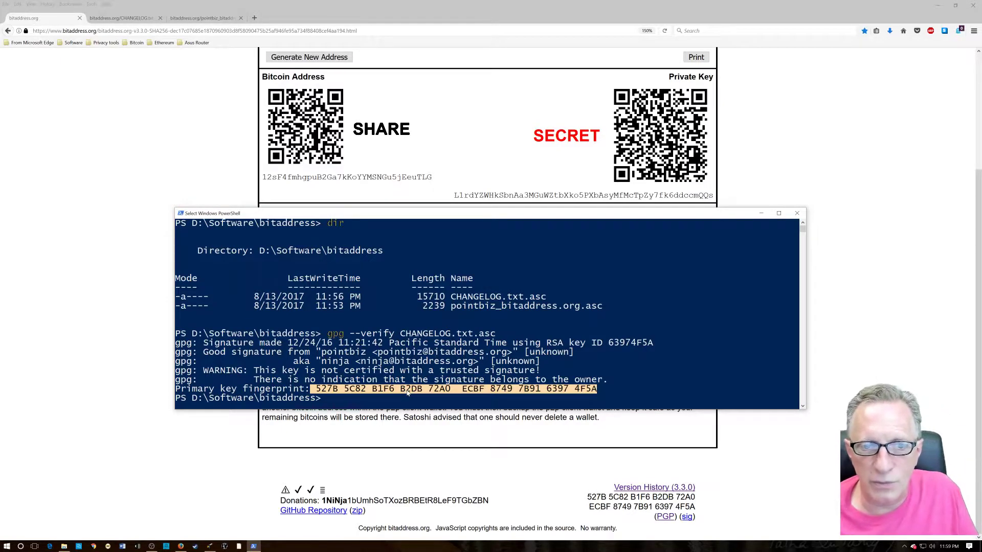
# - Review the changelog's PGP signature block and version list, and highlight the SHA256 hash in the v3.3.0 file name
pyautogui.click(130, 19)
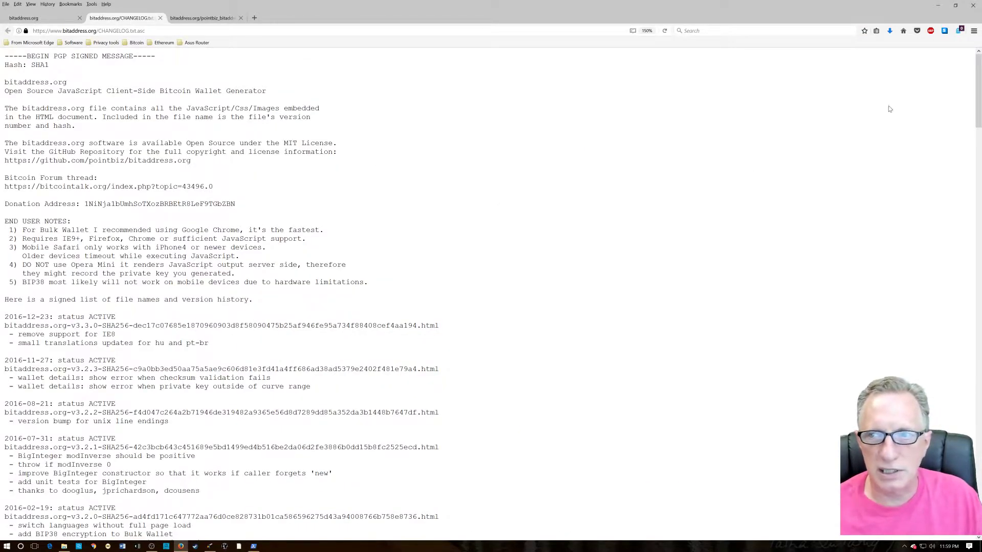
pyautogui.moveTo(978, 90); pyautogui.dragTo(978, 498)
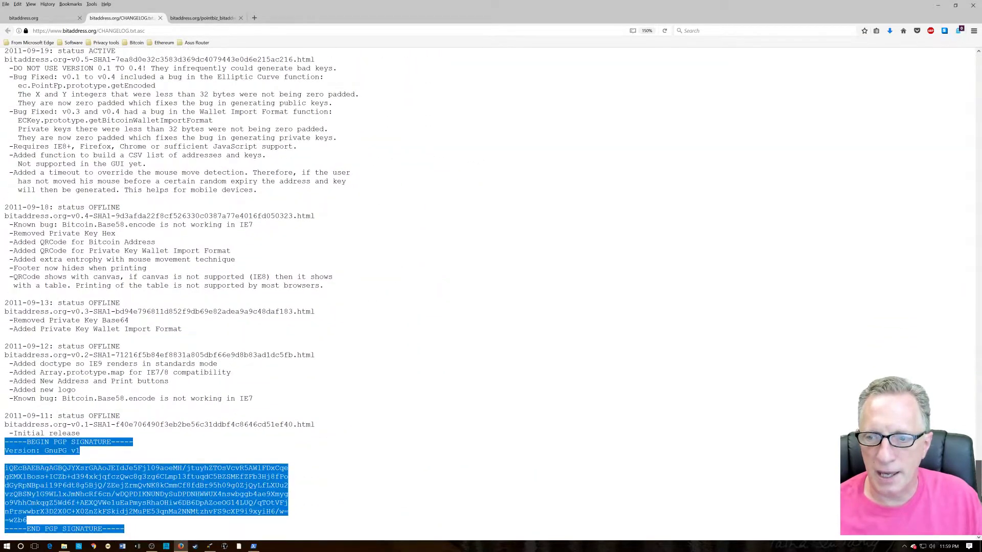
pyautogui.click(339, 484)
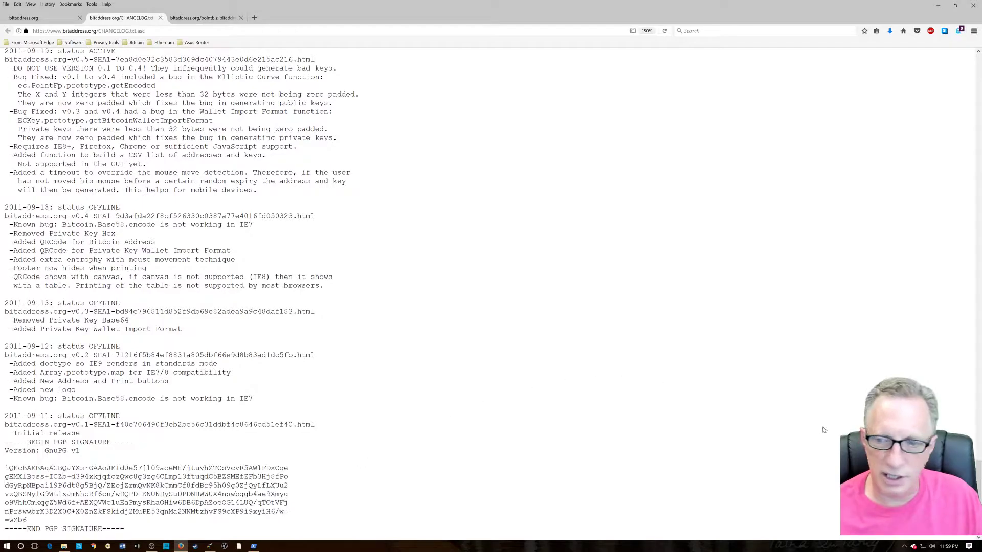
pyautogui.moveTo(978, 498); pyautogui.dragTo(977, 89)
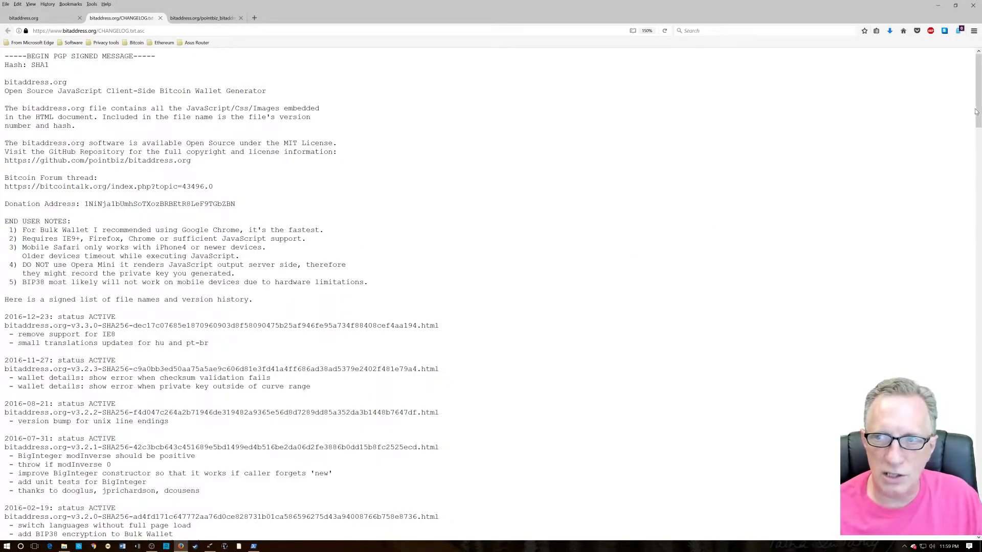
pyautogui.moveTo(976, 110); pyautogui.dragTo(977, 129)
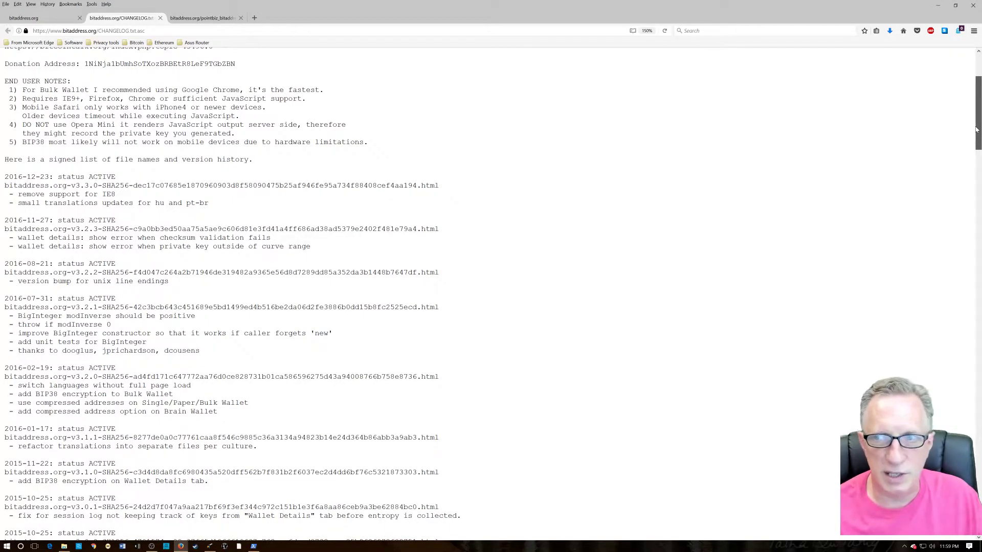
pyautogui.moveTo(976, 130); pyautogui.dragTo(976, 105)
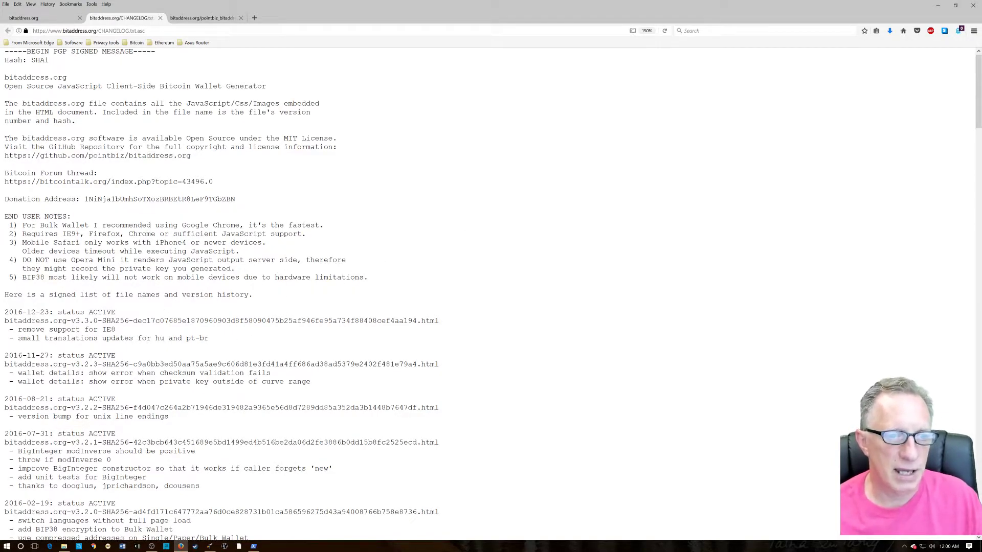
pyautogui.moveTo(133, 320); pyautogui.dragTo(417, 321)
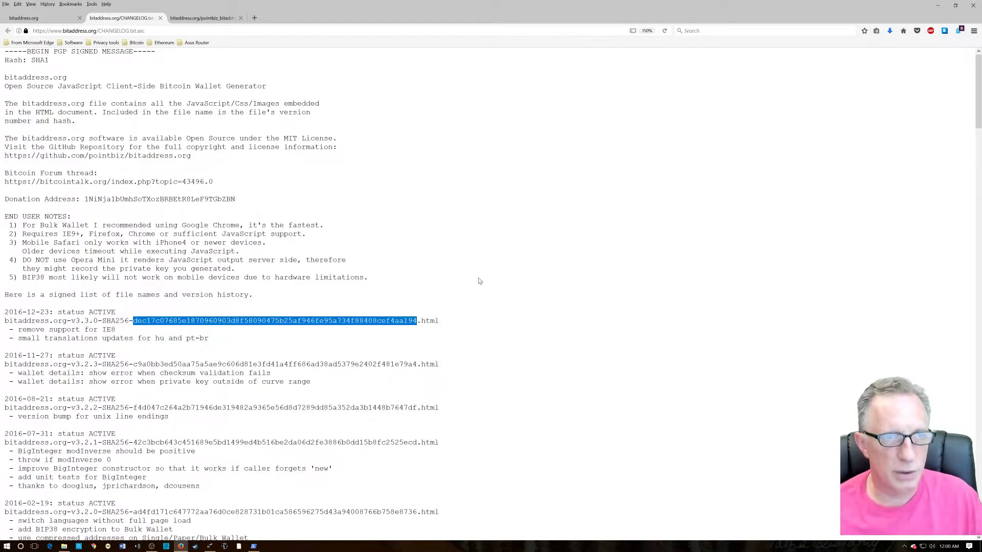
# - Save the bitaddress.org wallet page as bitaddress.org in the Software\bitaddress folder on the D: drive, using the Web Page, HTML only type
pyautogui.click(44, 19)
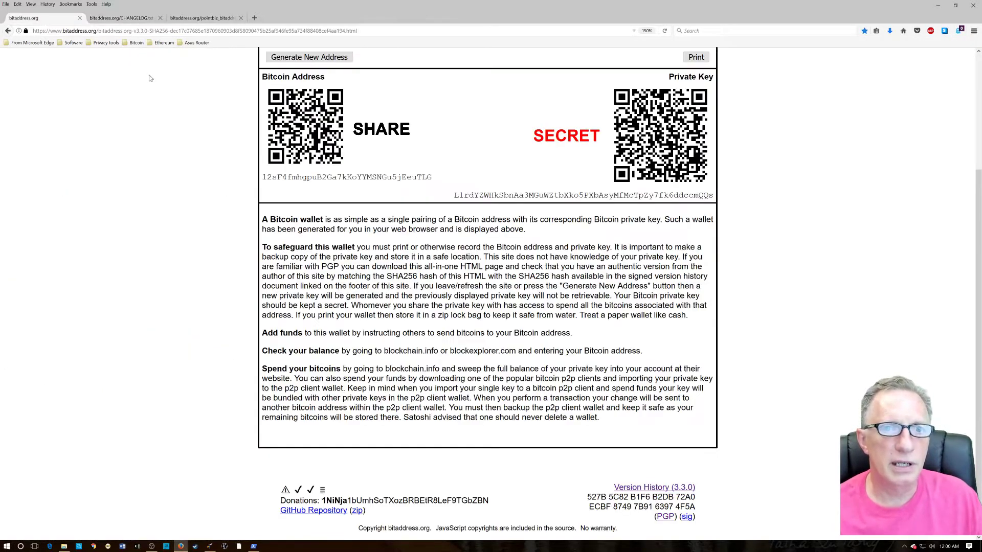
pyautogui.scroll(3, 732, 245)
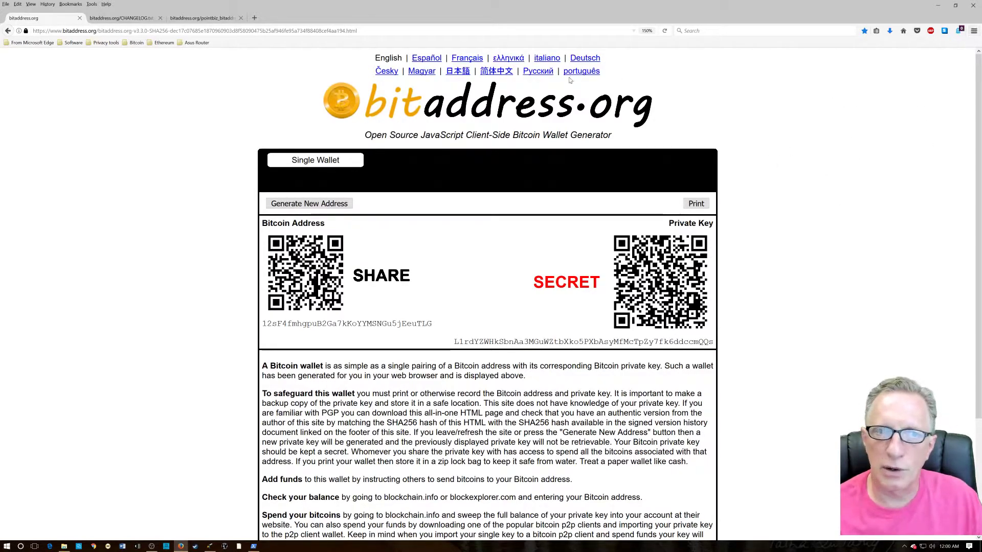
pyautogui.click(974, 32)
pyautogui.click(956, 79)
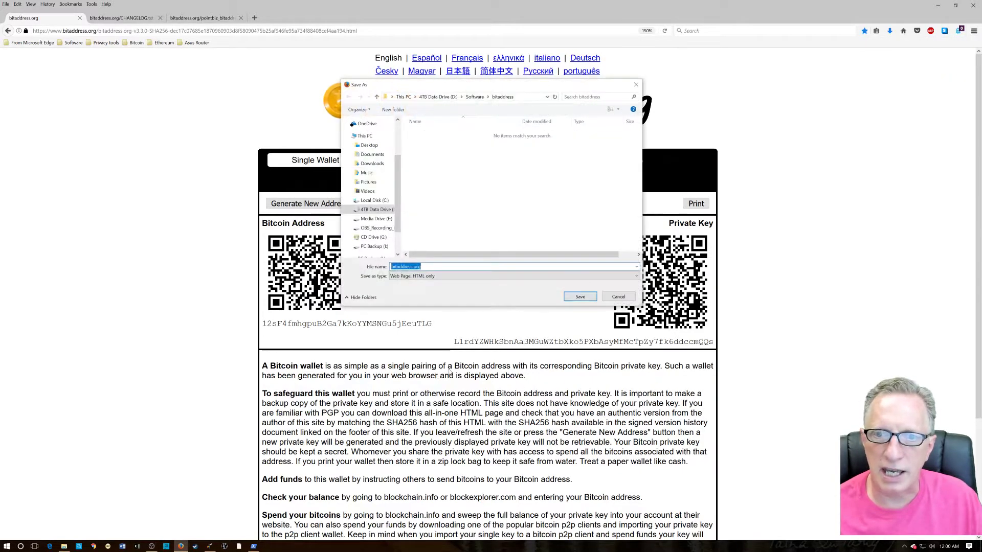
pyautogui.click(636, 277)
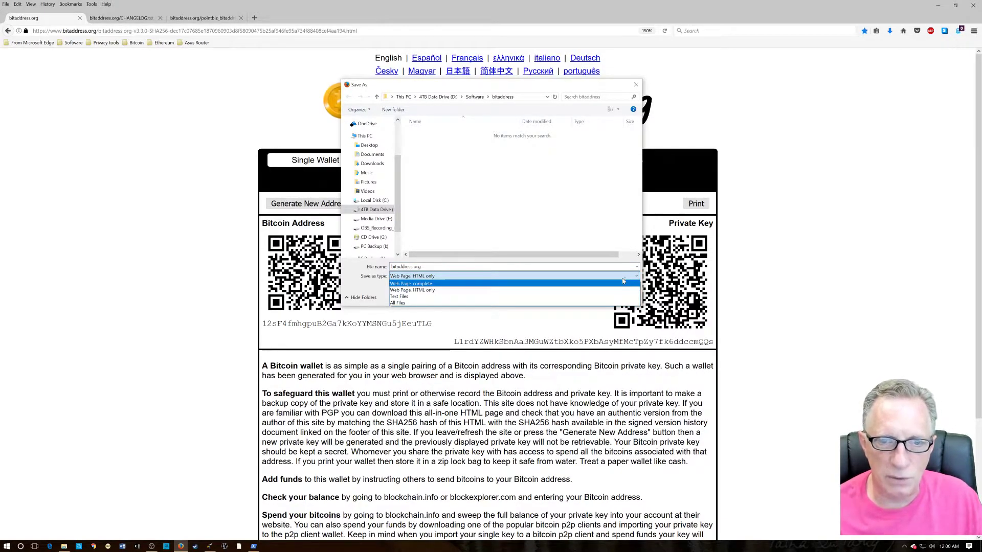
pyautogui.click(624, 283)
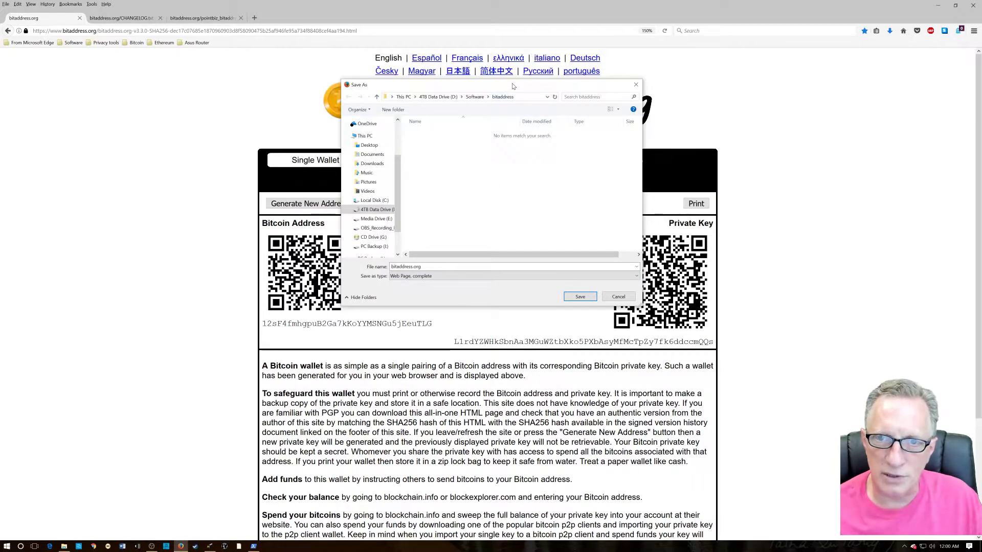
pyautogui.click(409, 277)
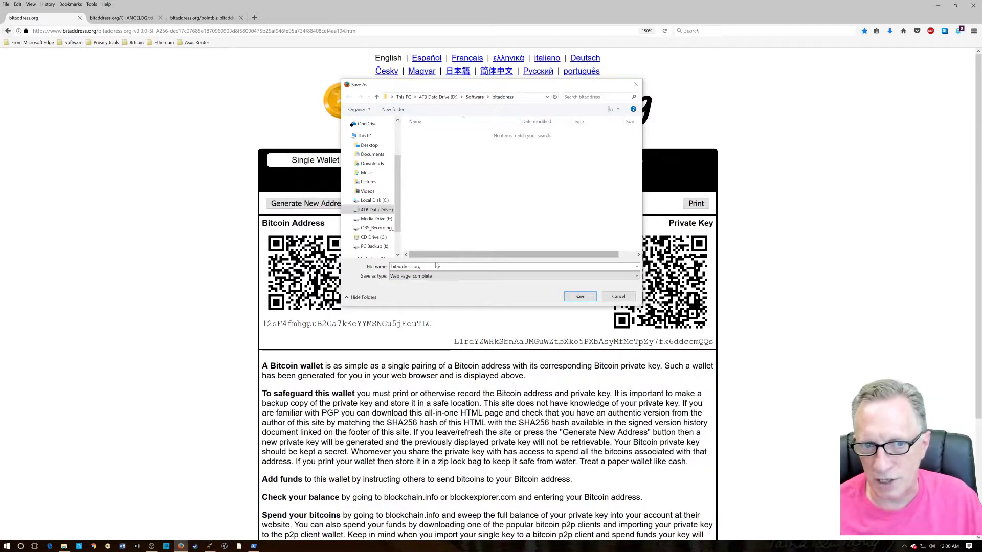
pyautogui.click(409, 276)
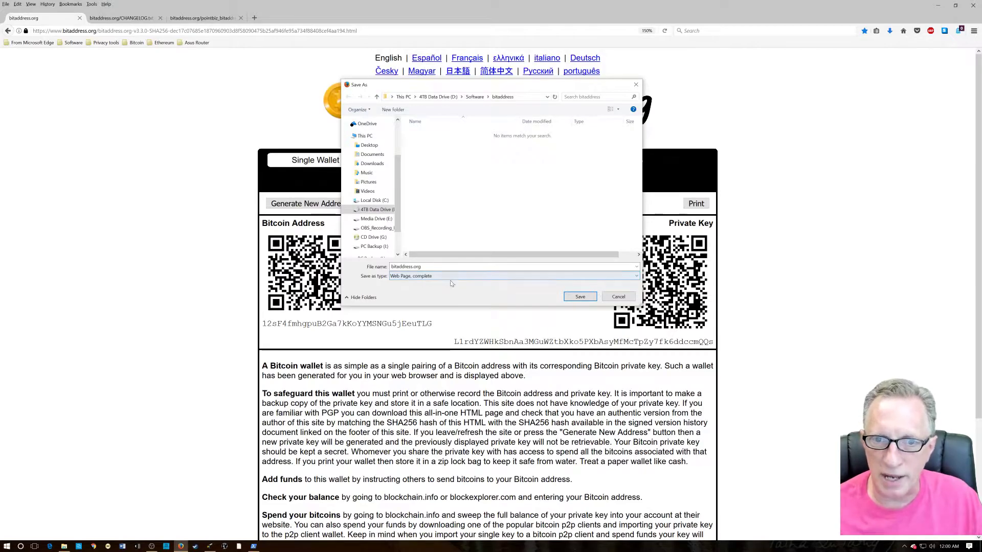
pyautogui.click(637, 276)
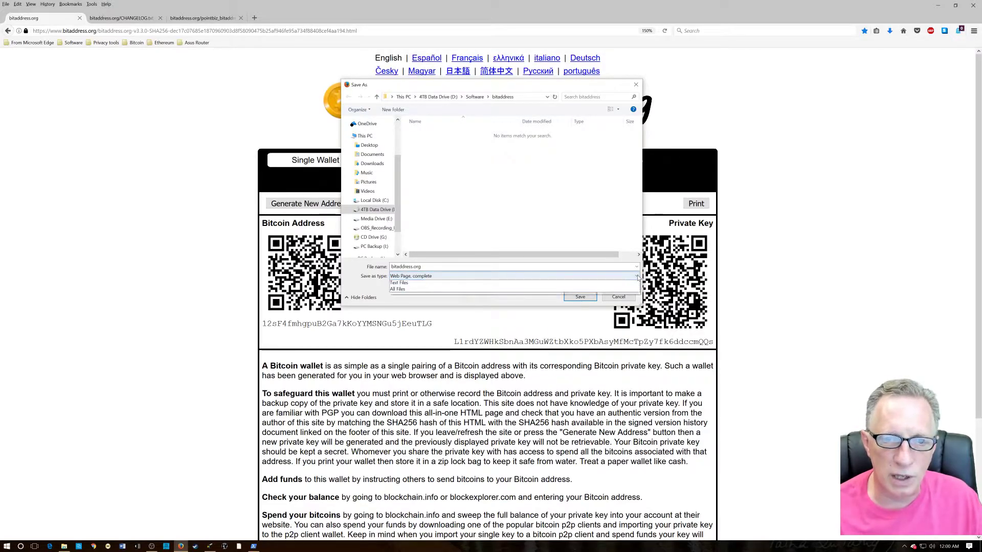
pyautogui.click(611, 289)
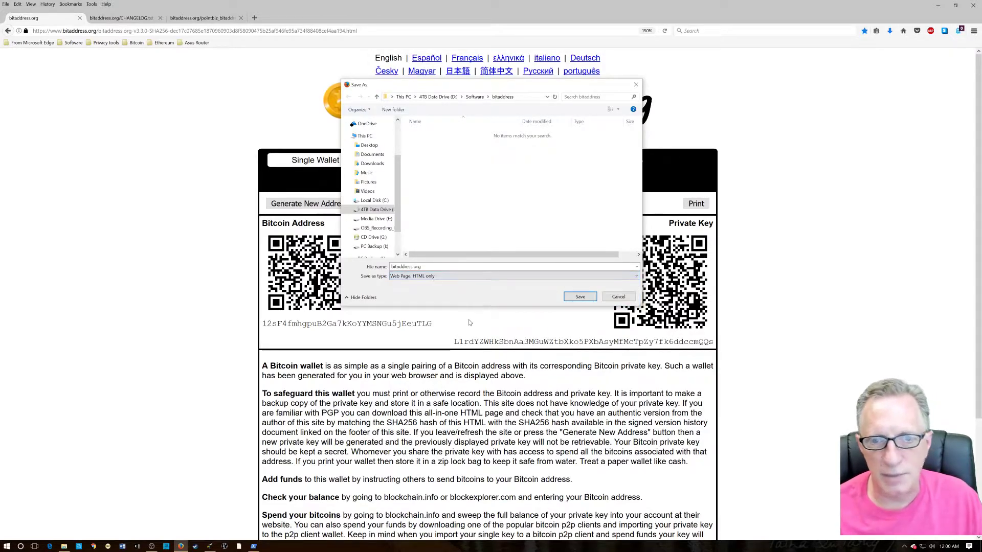
pyautogui.click(580, 297)
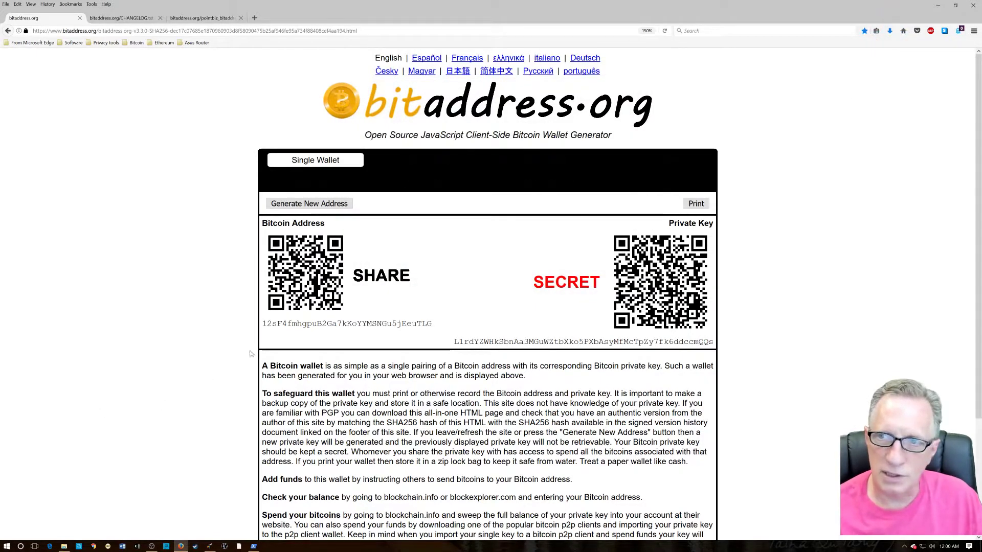
# - In MD5 & SHA Checksum Utility, generate the hashes of the bitaddress.org HTML file from D:\Software\bitaddress and highlight its SHA-256 value
pyautogui.click(64, 546)
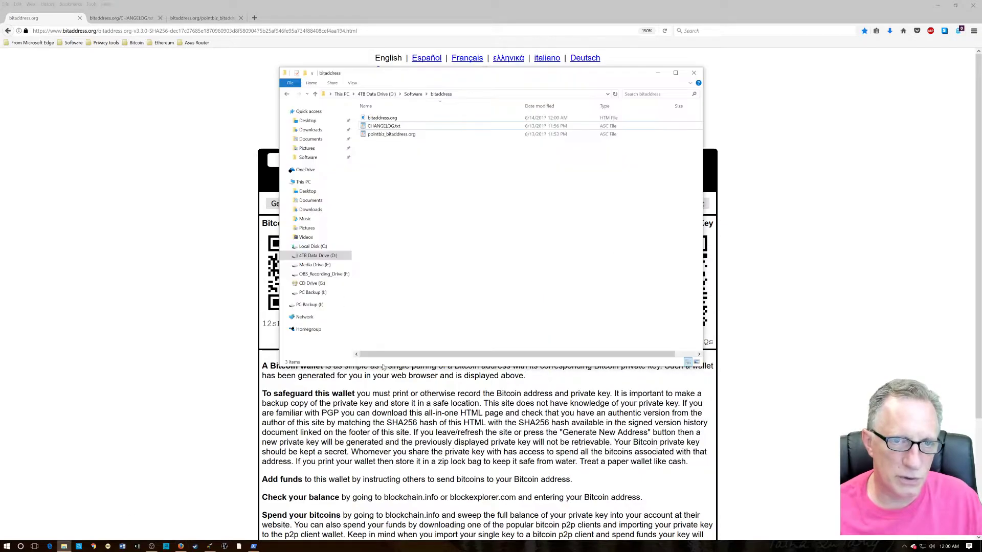
pyautogui.click(403, 119)
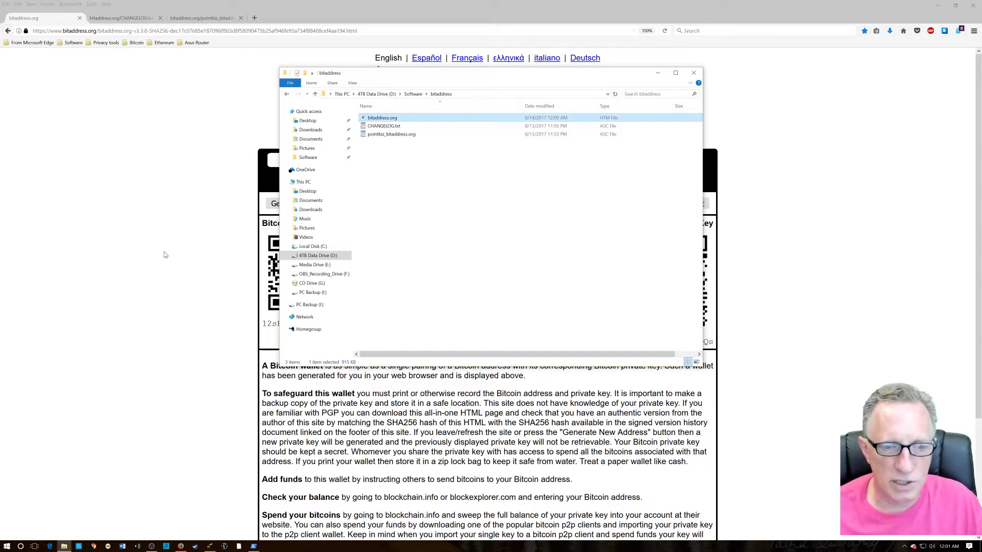
pyautogui.click(239, 547)
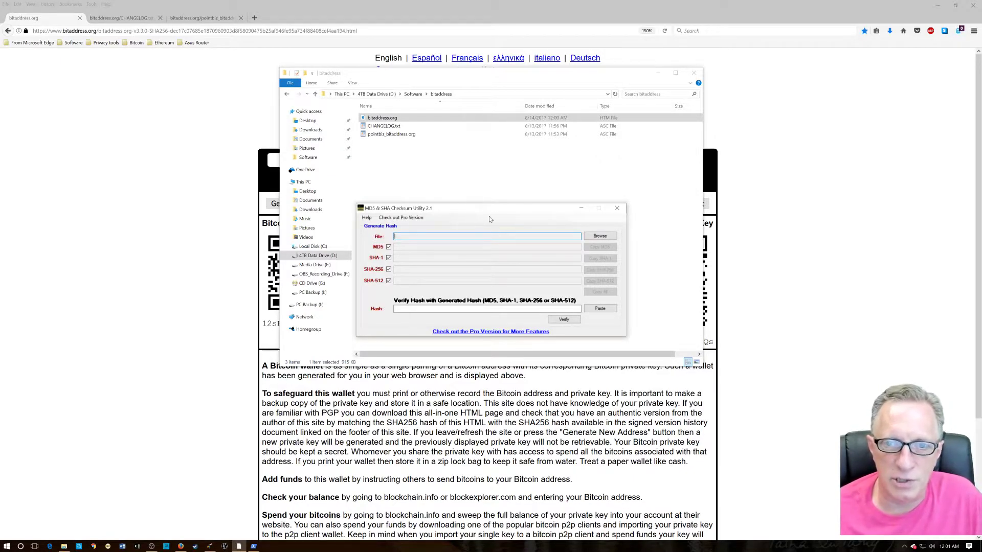
pyautogui.click(600, 237)
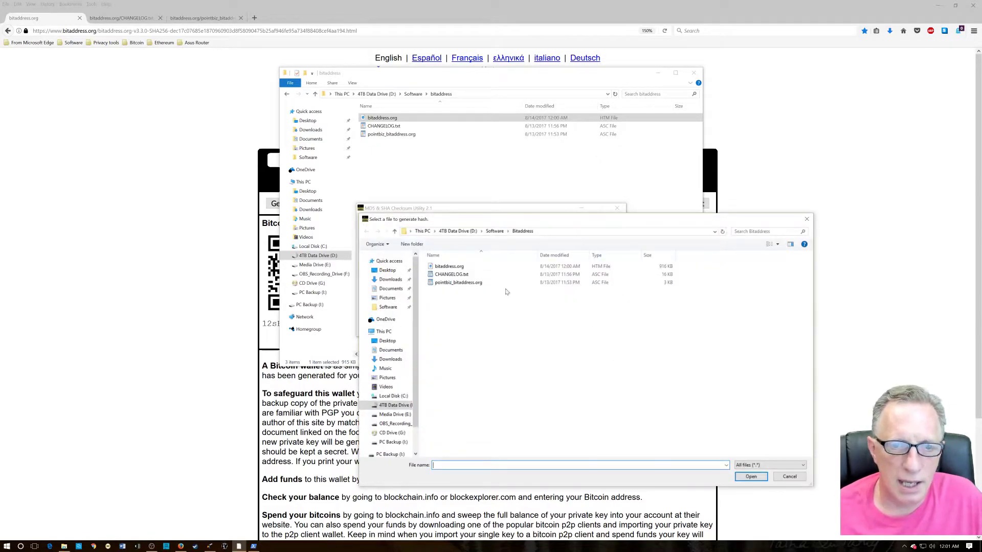
pyautogui.click(390, 406)
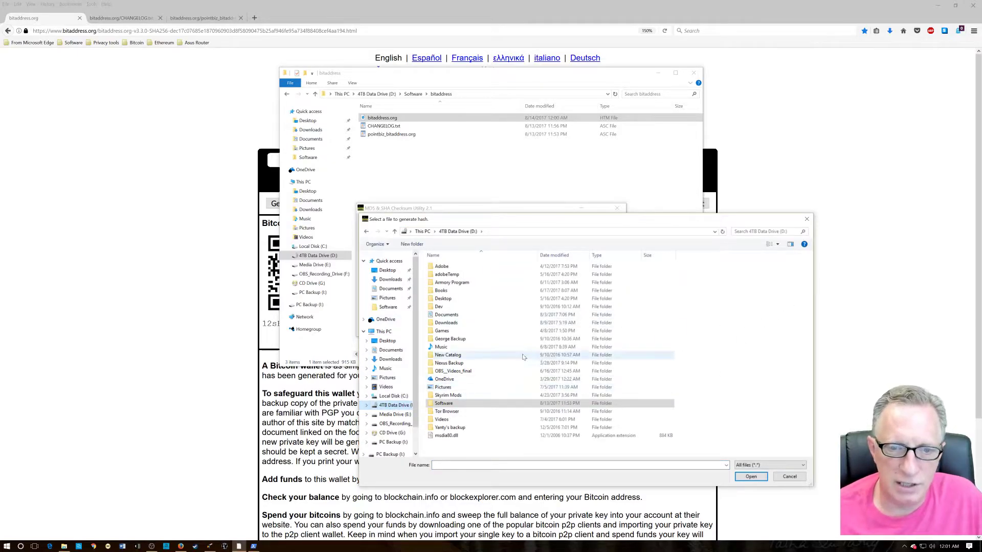
pyautogui.click(448, 404)
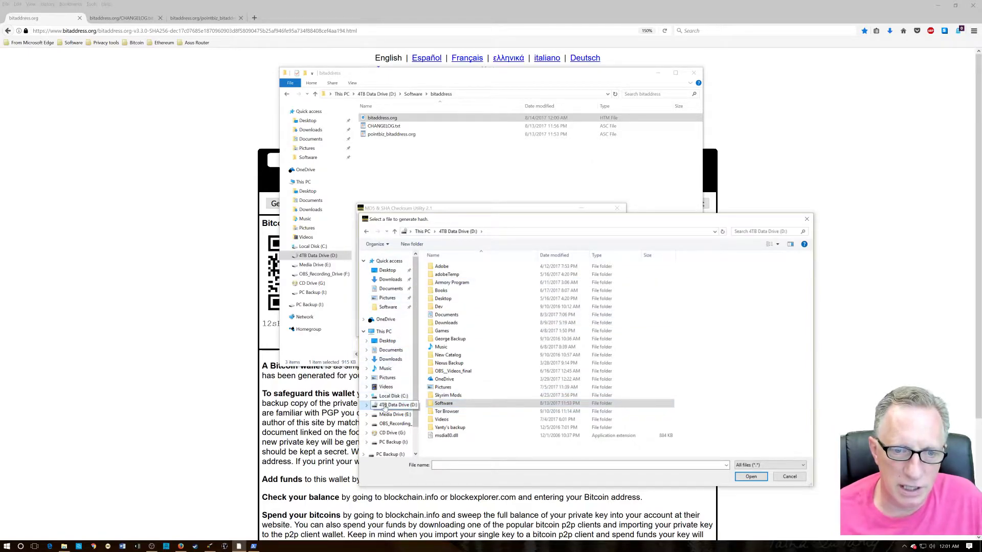
pyautogui.doubleClick(445, 404)
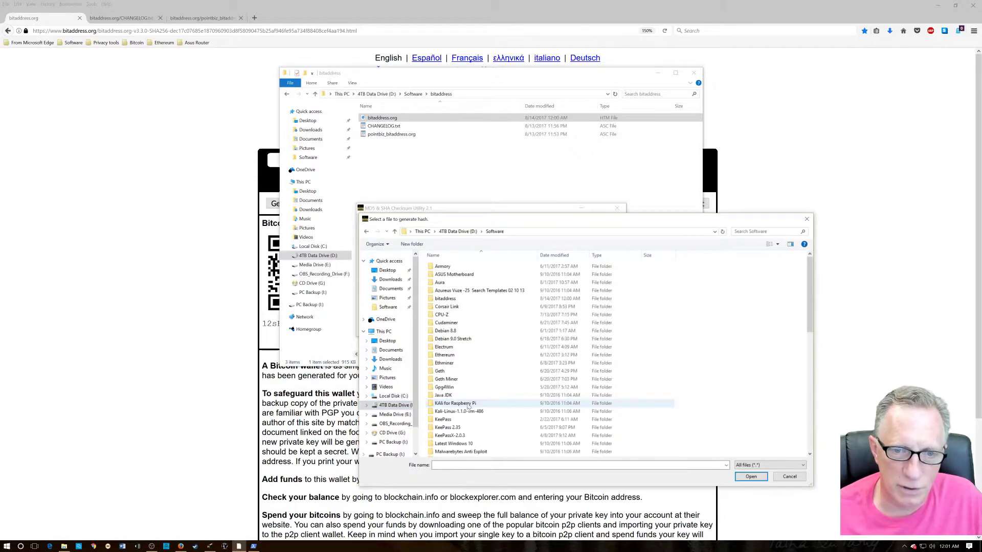
pyautogui.doubleClick(459, 302)
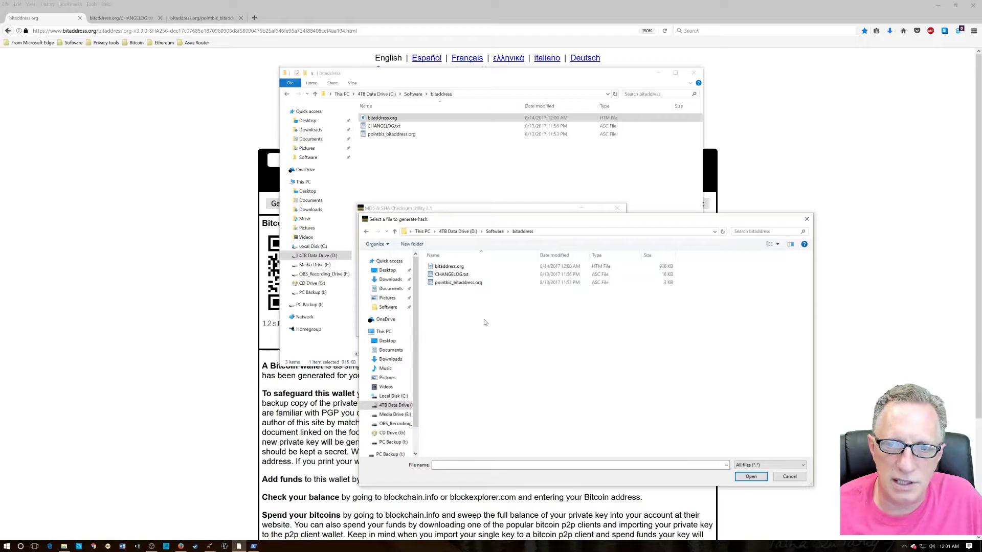
pyautogui.click(452, 267)
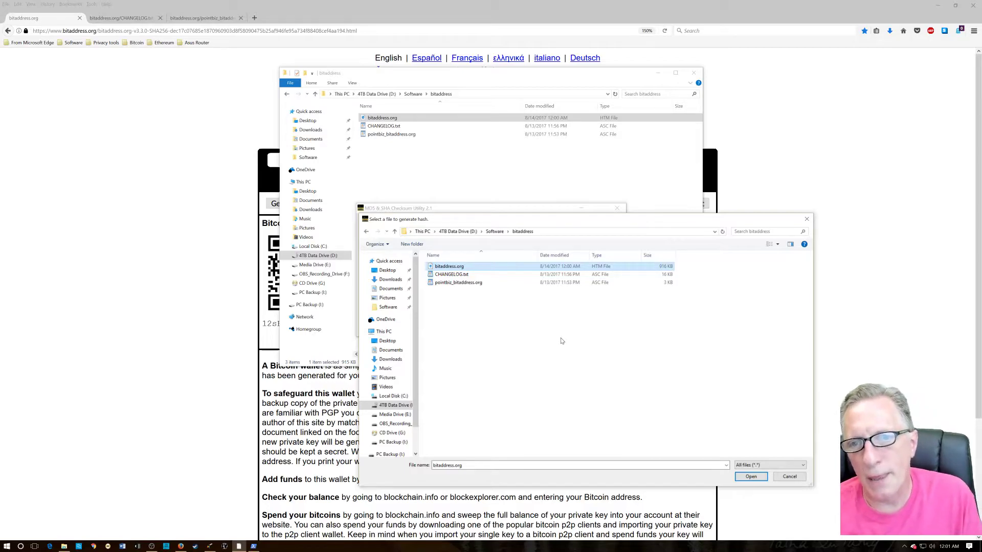
pyautogui.click(751, 477)
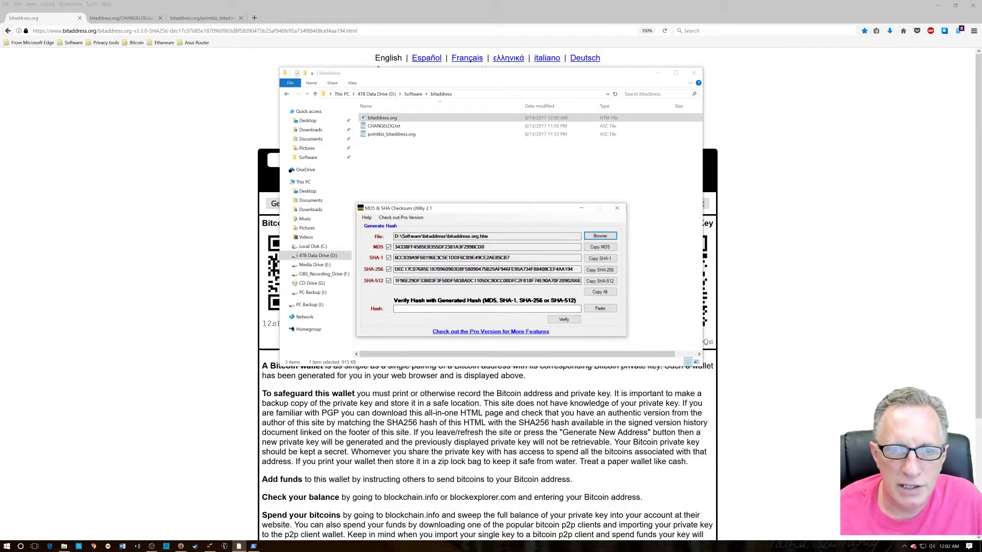
pyautogui.moveTo(489, 237); pyautogui.dragTo(391, 236)
pyautogui.moveTo(394, 269); pyautogui.dragTo(573, 269)
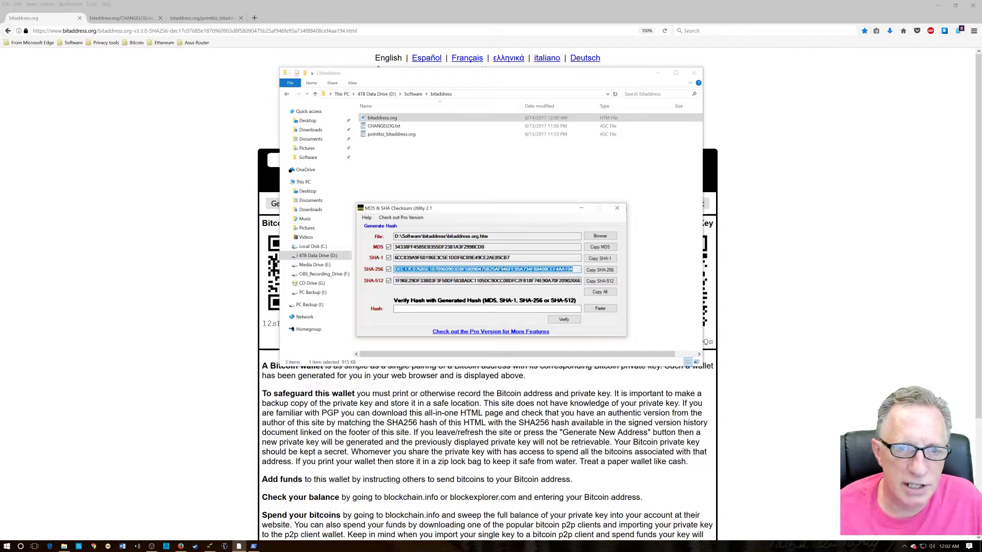
# - Copy the v3.3.0 SHA256 hash from the signed changelog and verify it against the saved page's generated hashes in the checksum utility
pyautogui.click(169, 174)
pyautogui.click(128, 20)
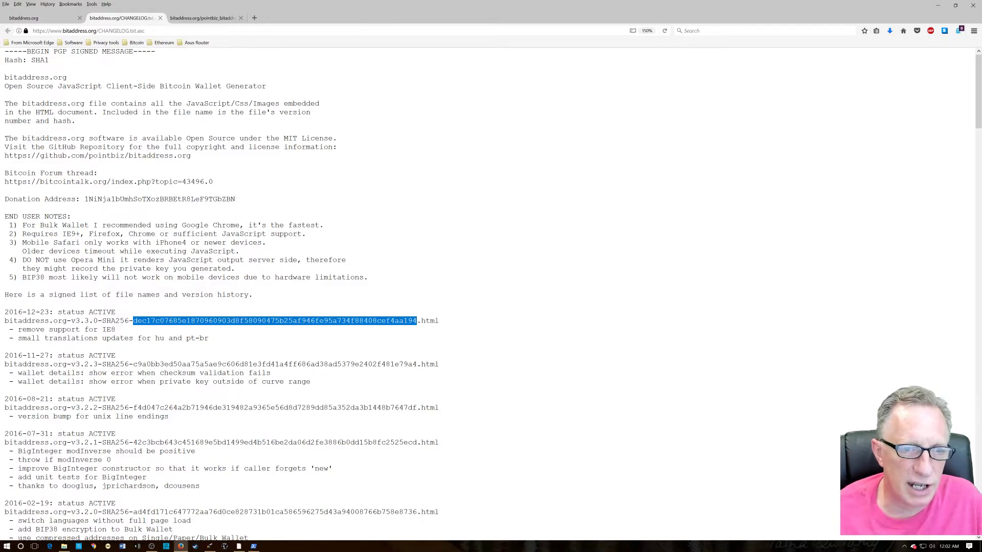
pyautogui.rightClick(236, 321)
pyautogui.click(251, 327)
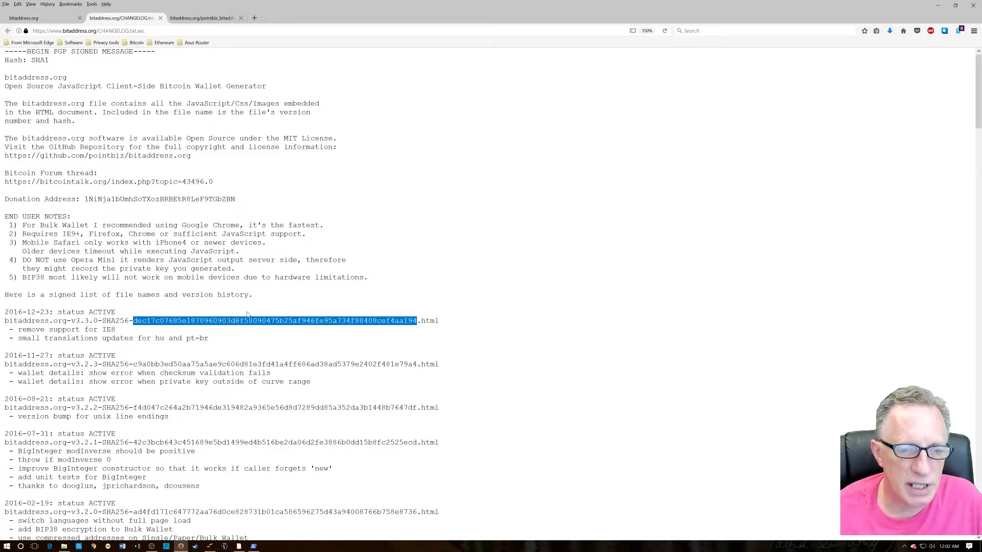
pyautogui.click(238, 547)
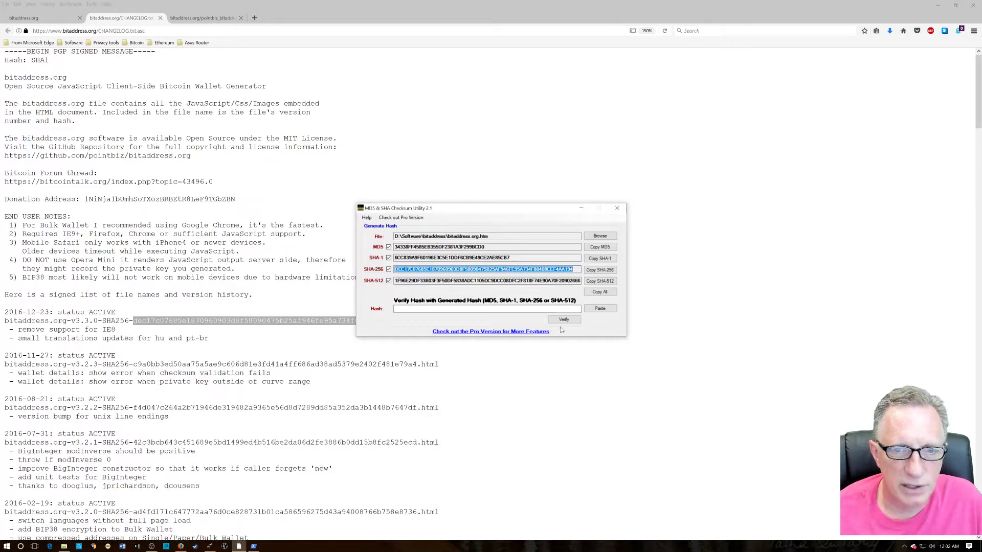
pyautogui.click(404, 310)
pyautogui.rightClick(409, 312)
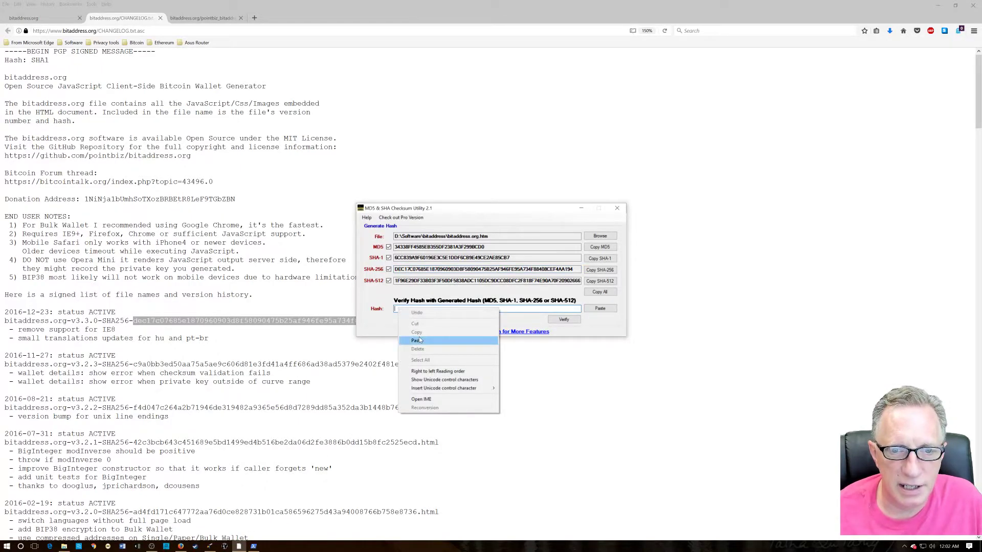
pyautogui.click(416, 340)
pyautogui.click(557, 320)
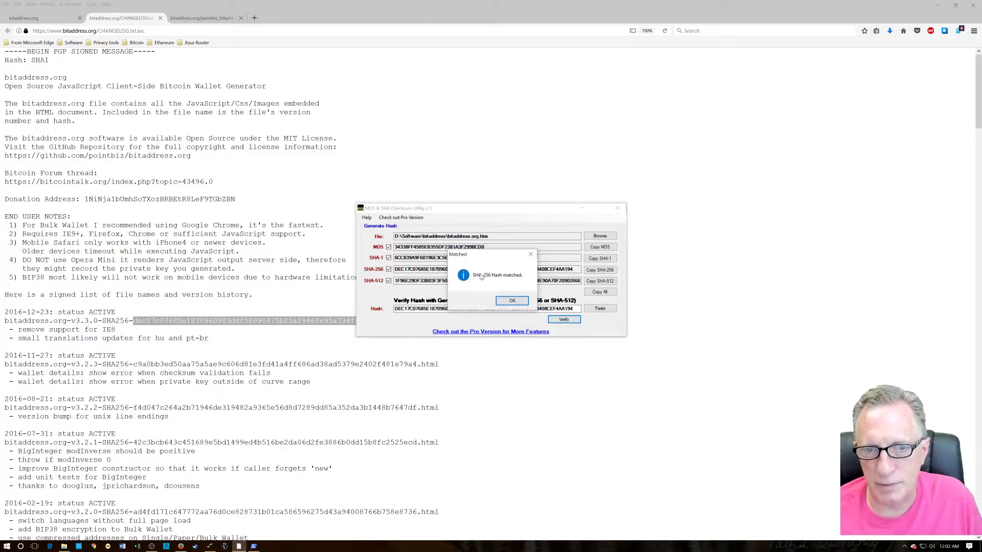
pyautogui.click(511, 301)
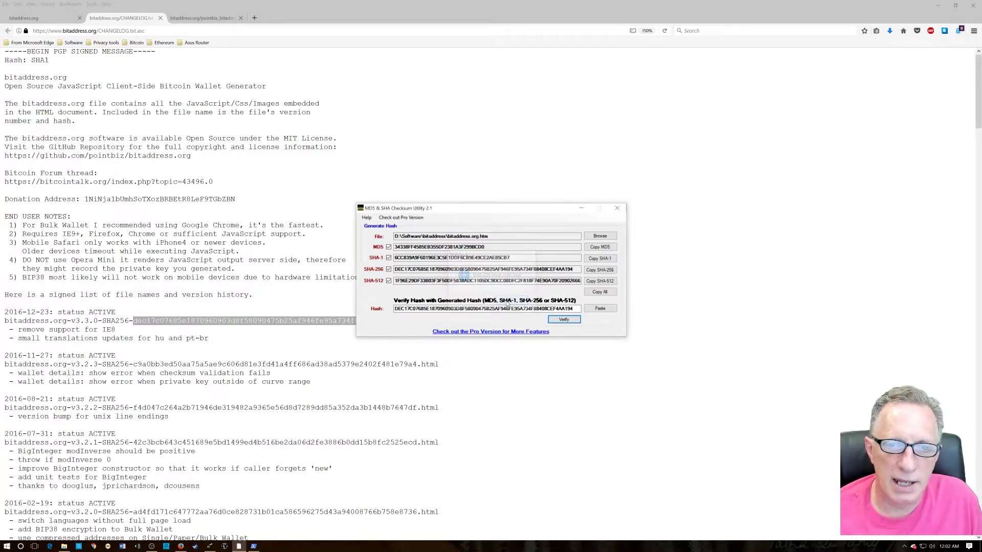
# - Clear the checksum utility's verification hash and copy the SHA256 hash from the bitaddress.org wallet page's URL
pyautogui.doubleClick(509, 308)
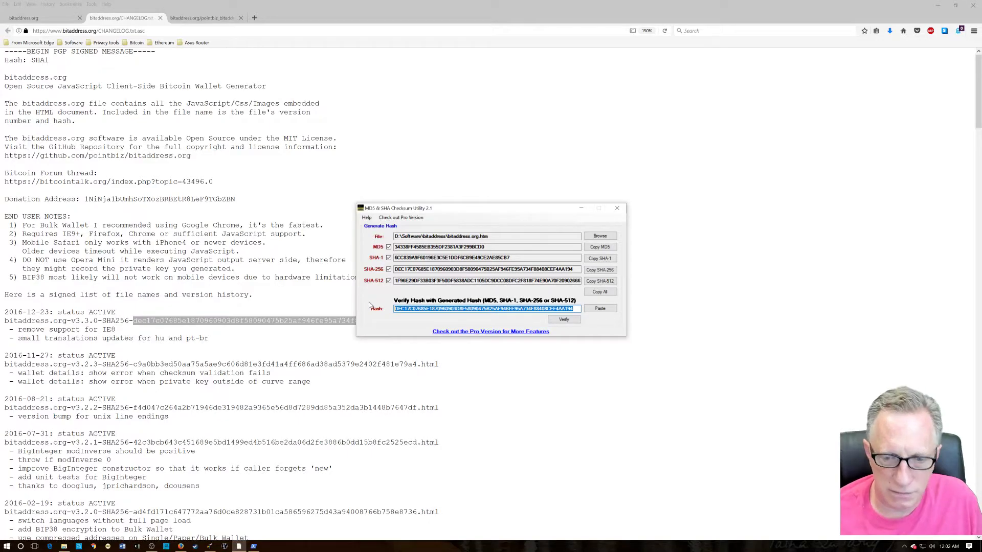
pyautogui.press('Delete')
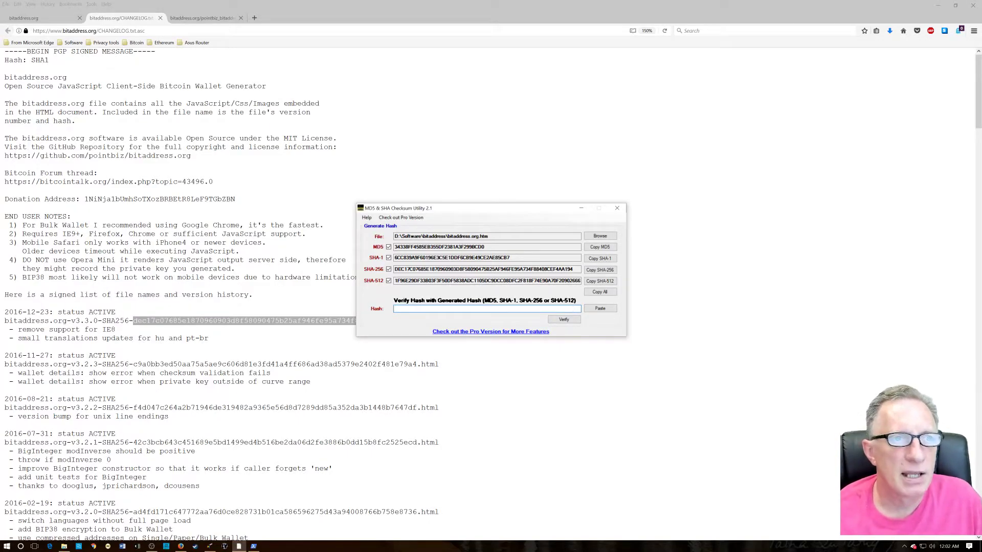
pyautogui.click(36, 18)
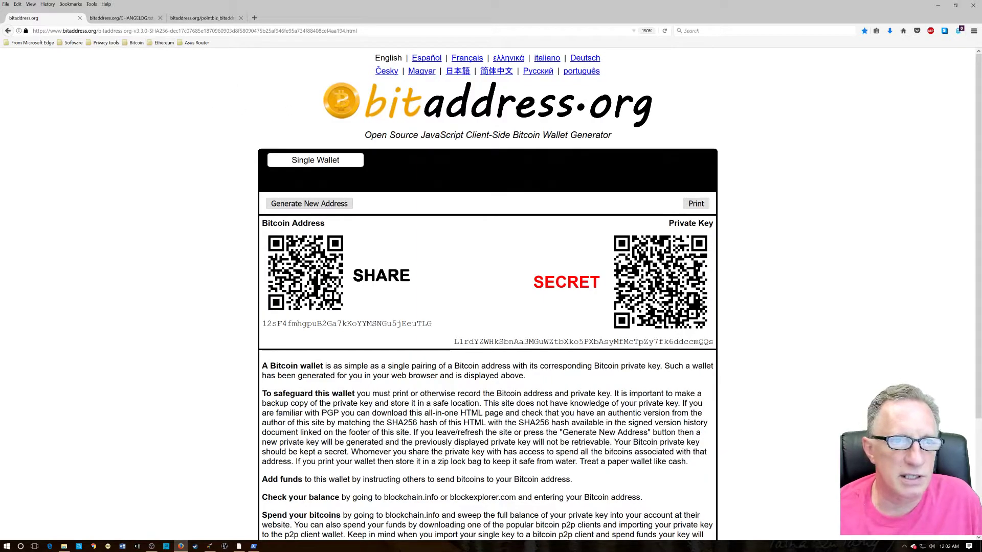
pyautogui.moveTo(357, 30); pyautogui.dragTo(33, 30)
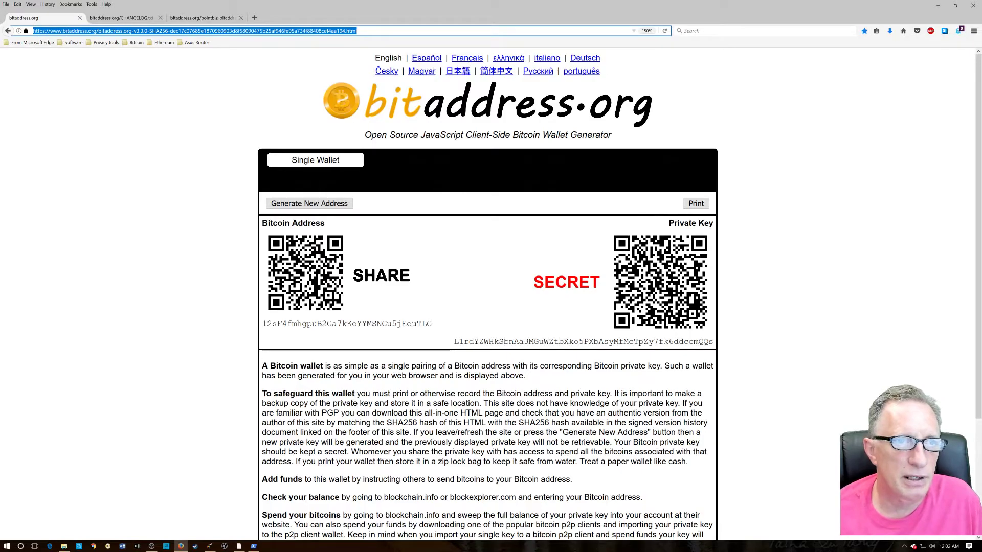
pyautogui.click(171, 30)
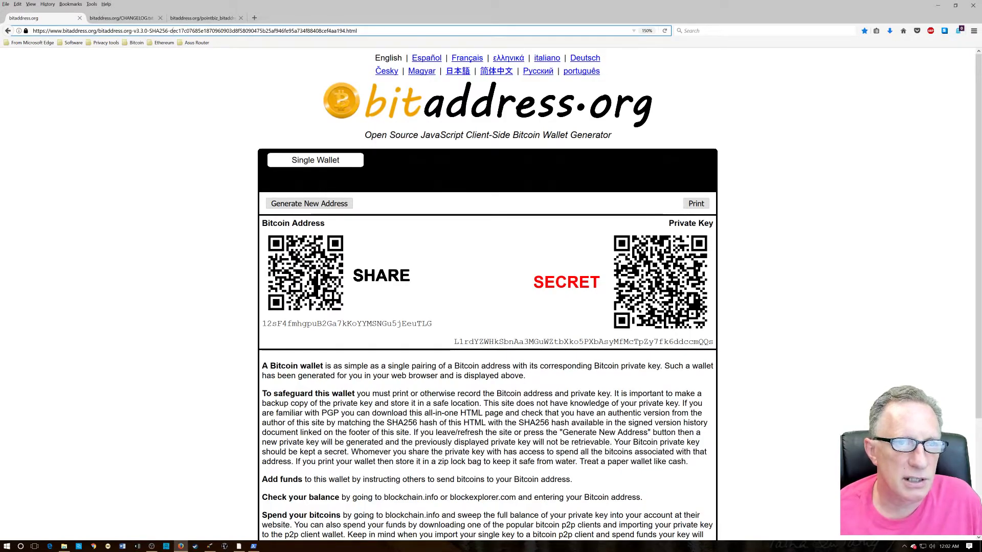
pyautogui.moveTo(171, 31); pyautogui.dragTo(339, 30)
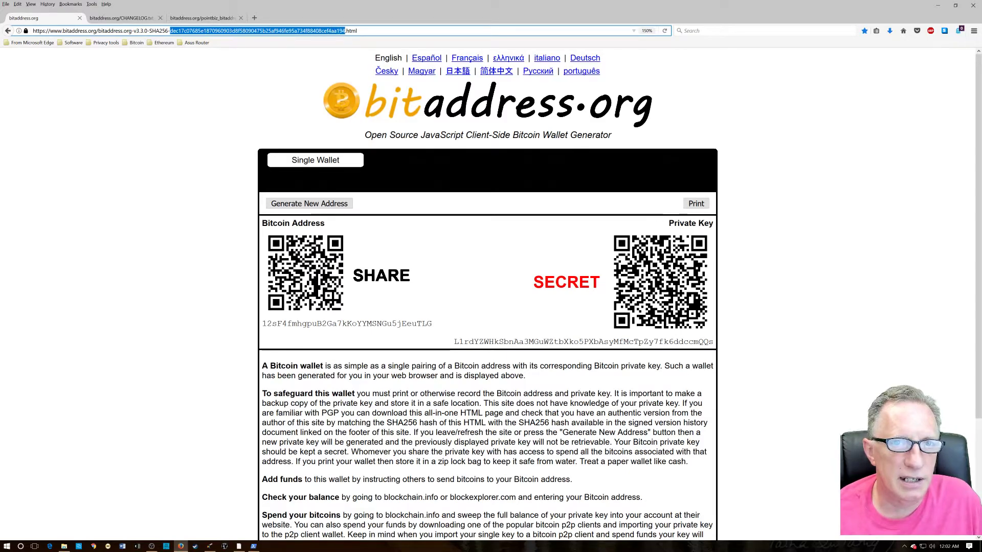
pyautogui.rightClick(319, 31)
pyautogui.click(338, 56)
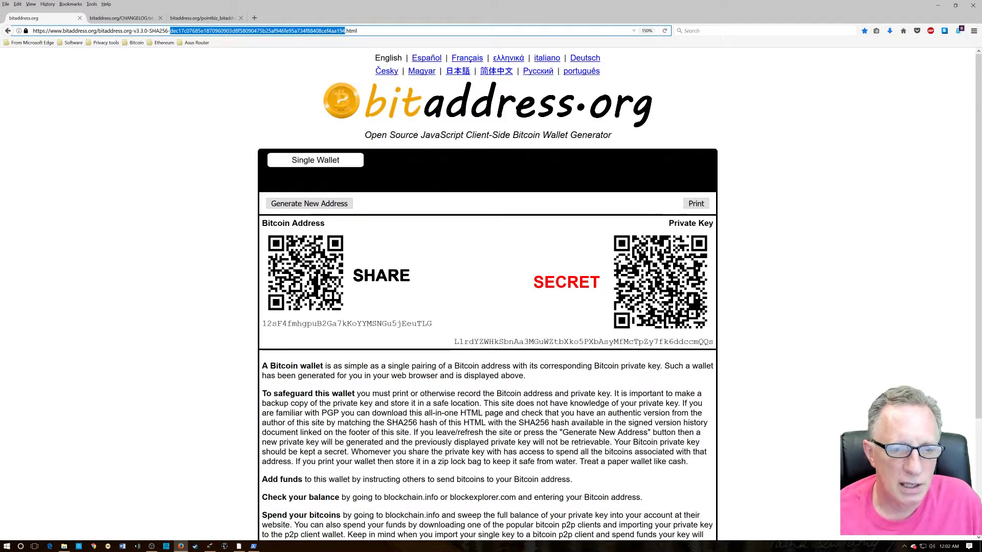
# - Verify the hash copied from the page URL against the saved file's generated hashes in the checksum utility
pyautogui.click(239, 546)
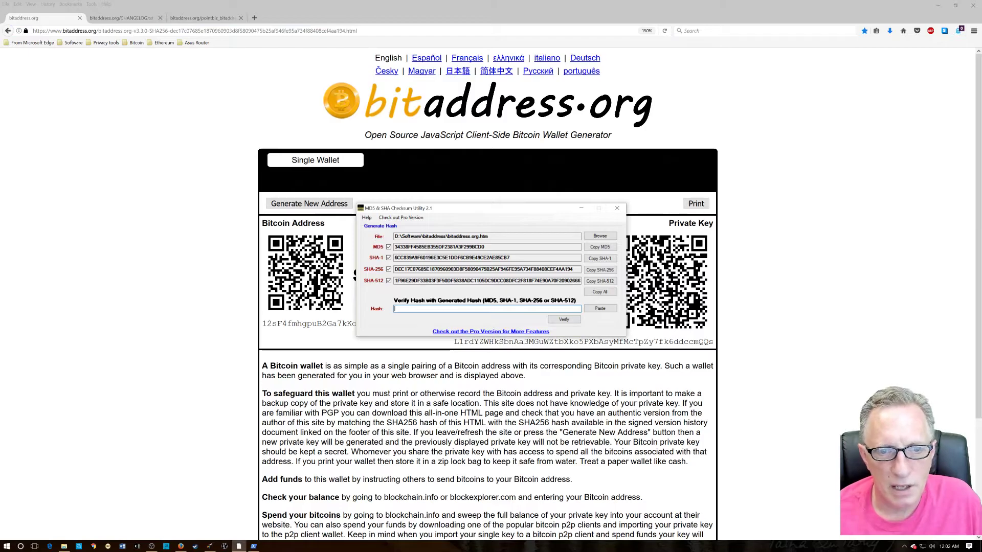
pyautogui.rightClick(401, 308)
pyautogui.click(420, 339)
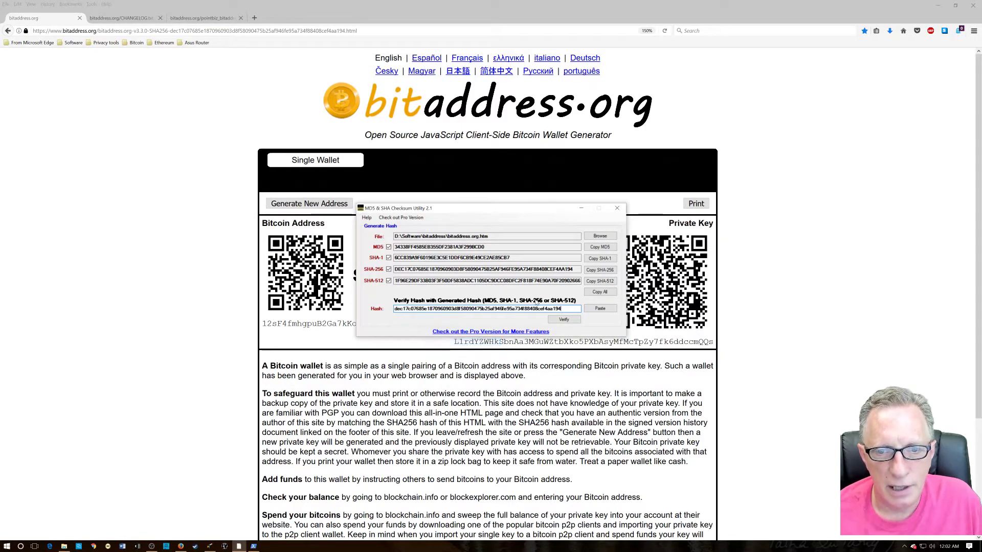
pyautogui.click(564, 320)
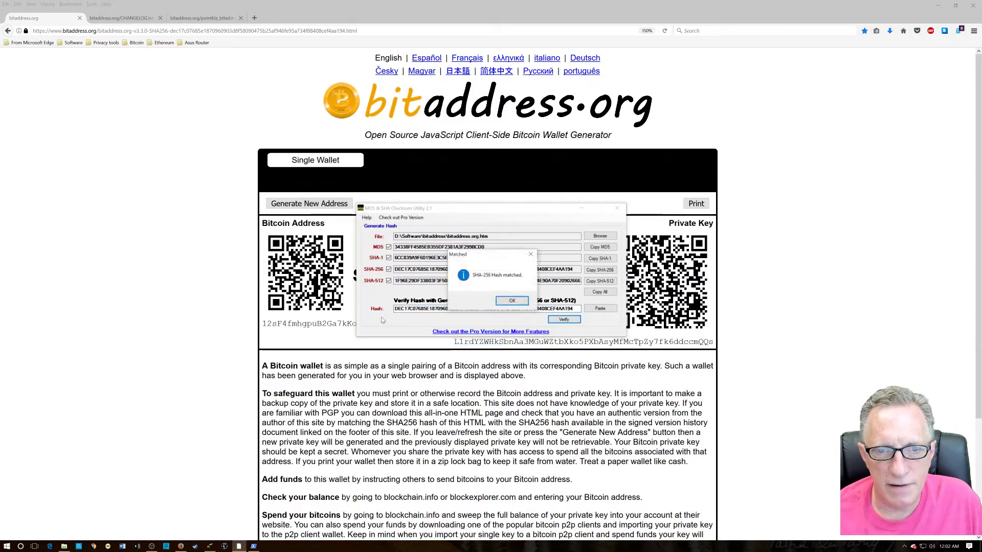
pyautogui.click(512, 302)
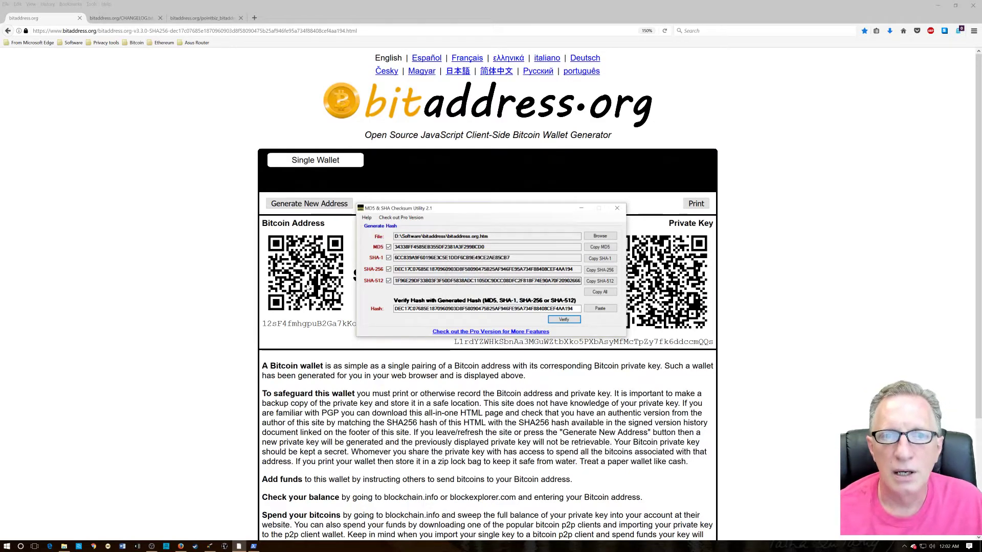
# - Review the changelog's PGP signature and v3.3.0 hash alongside the wallet page and the generated SHA-256 value, and close the checksum utility
pyautogui.click(123, 19)
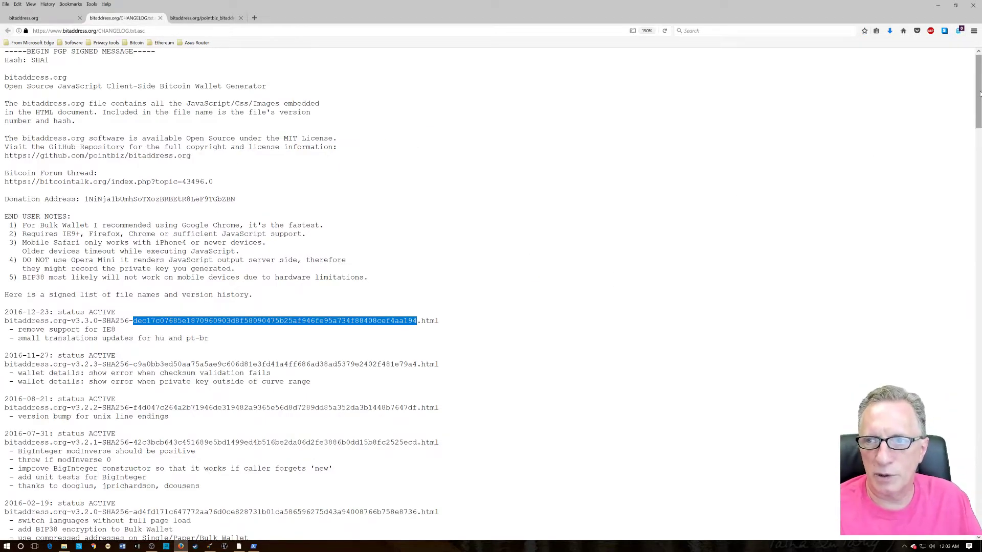
pyautogui.moveTo(979, 93); pyautogui.dragTo(974, 511)
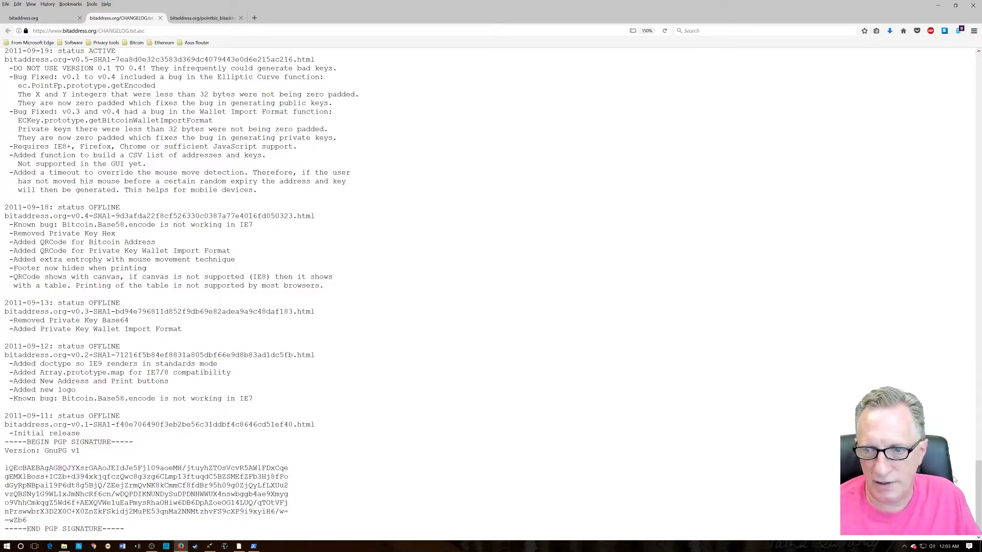
pyautogui.moveTo(978, 499); pyautogui.dragTo(967, 74)
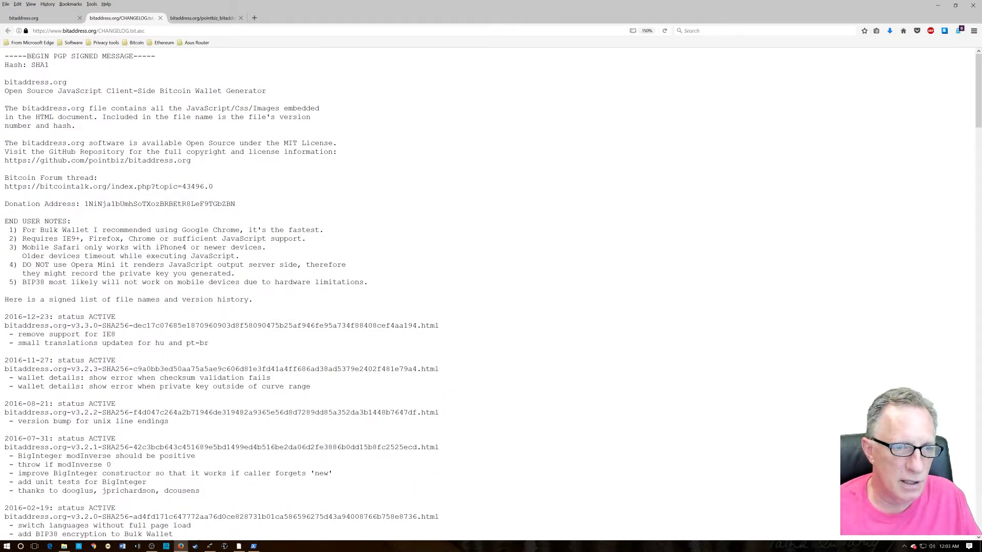
pyautogui.moveTo(133, 326); pyautogui.dragTo(416, 326)
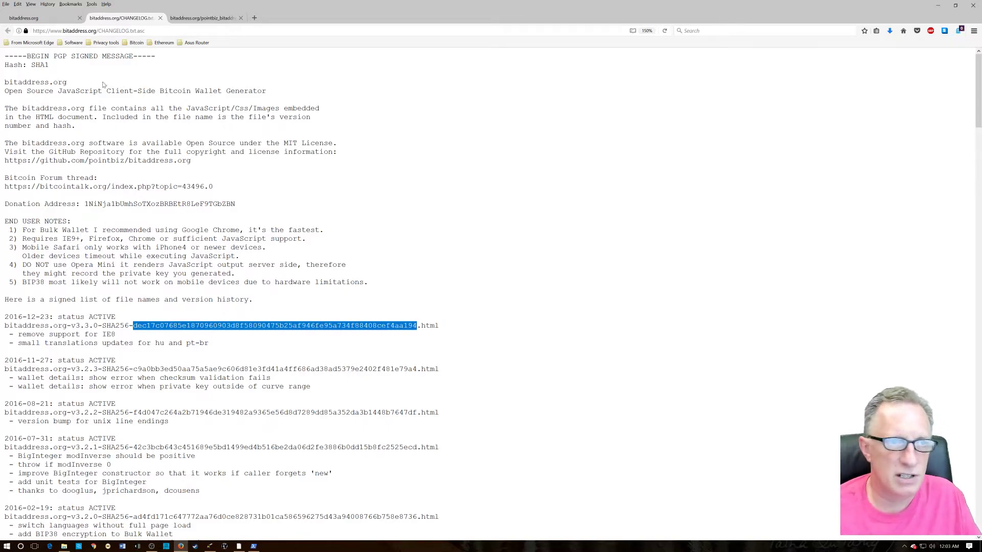
pyautogui.click(42, 19)
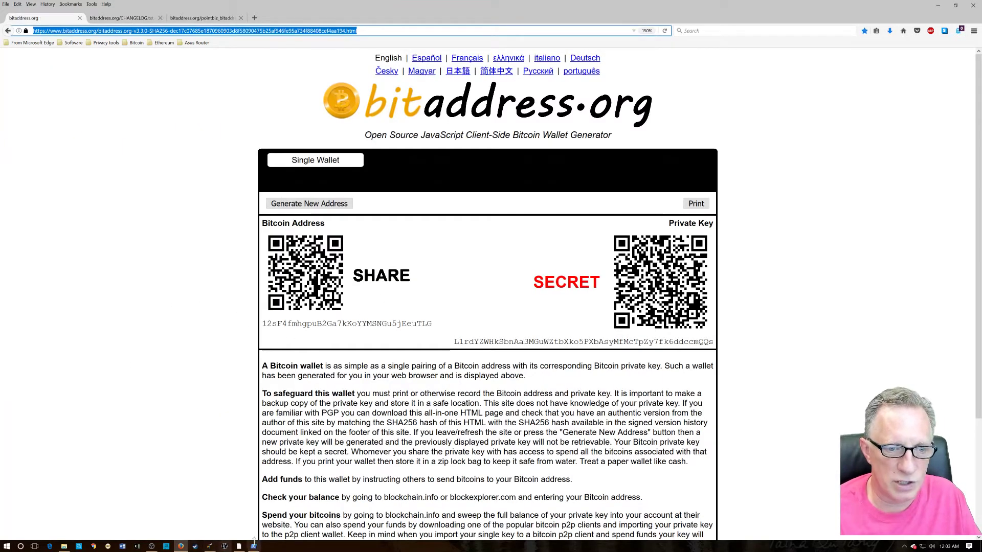
pyautogui.click(238, 546)
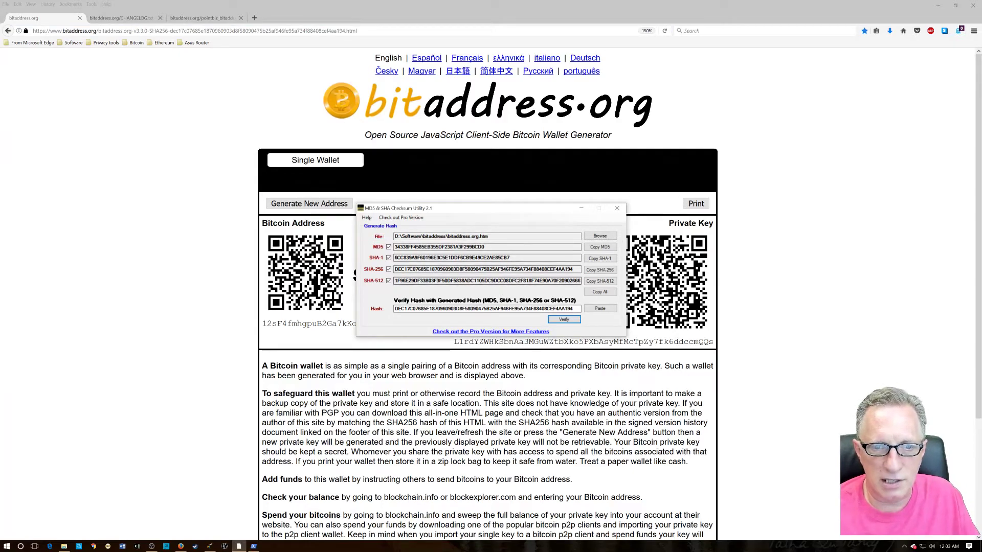
pyautogui.moveTo(393, 269); pyautogui.dragTo(573, 269)
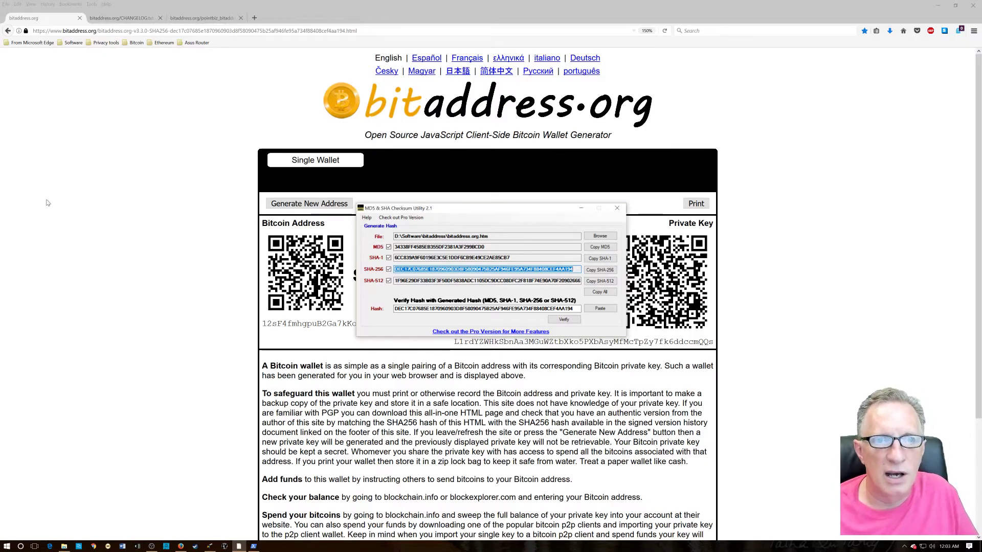
pyautogui.click(615, 209)
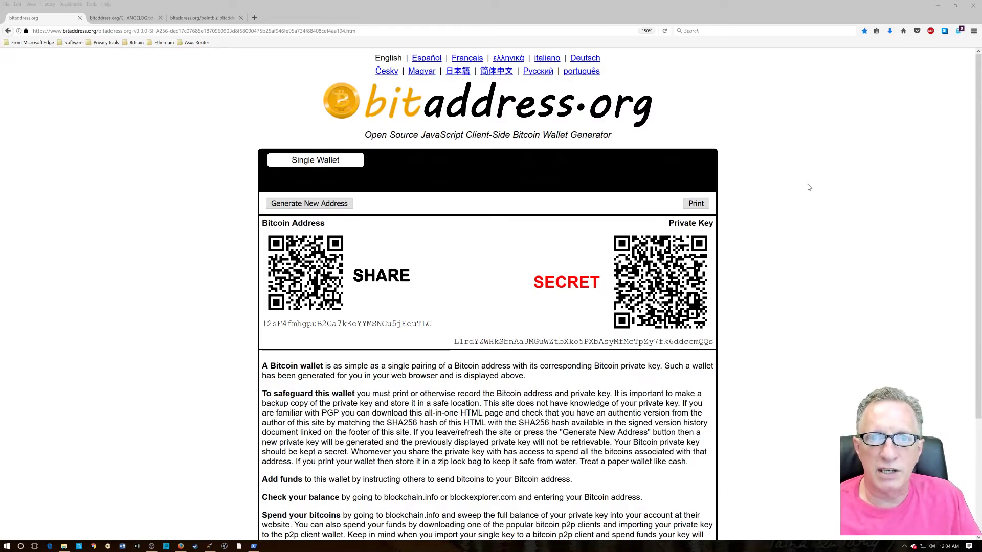
pyautogui.moveTo(979, 130)
pyautogui.mouseDown()
pyautogui.moveTo(976, 250)
pyautogui.moveTo(973, 113)
pyautogui.mouseUp()
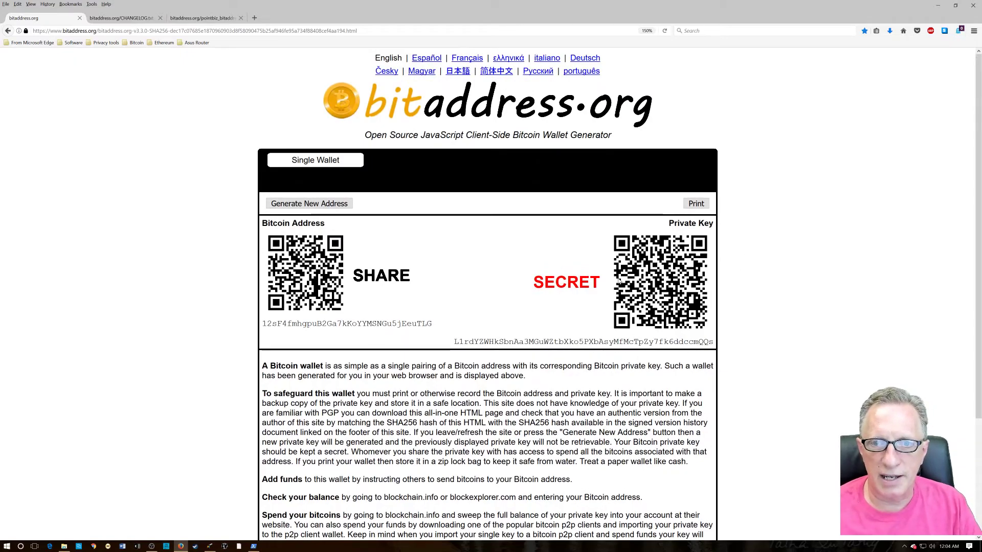